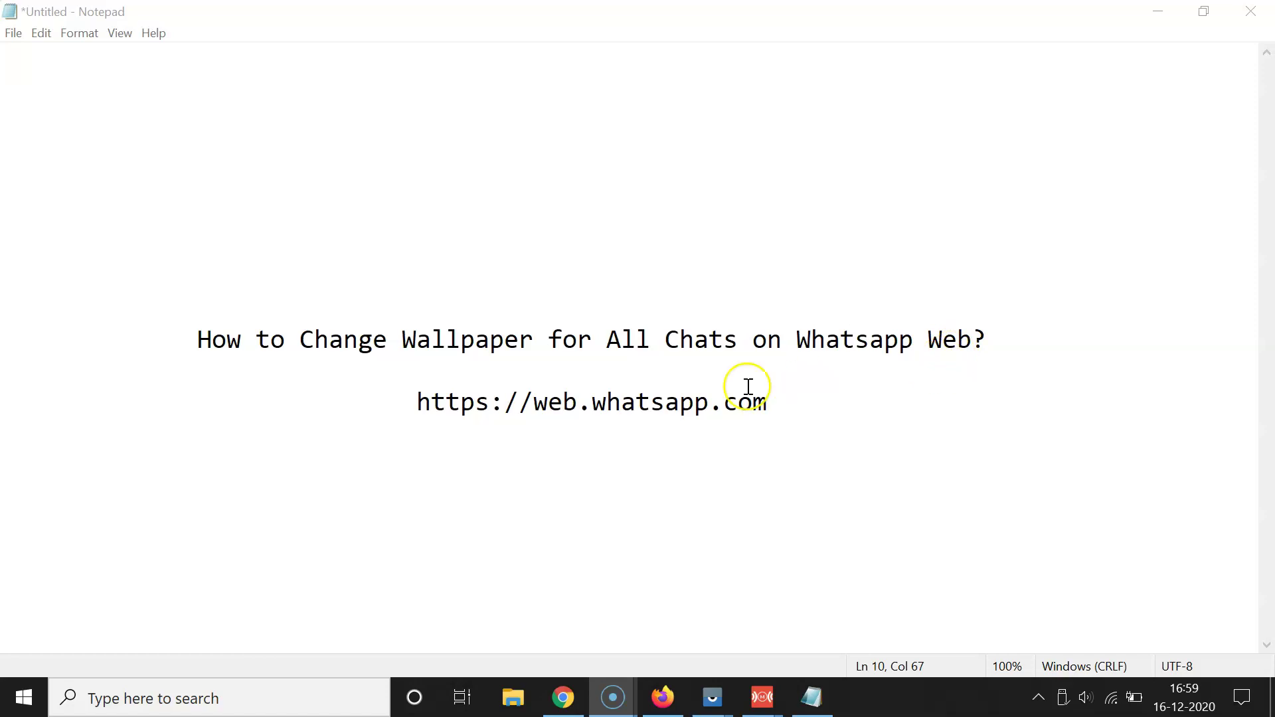
left_click_drag(415, 401, 775, 401)
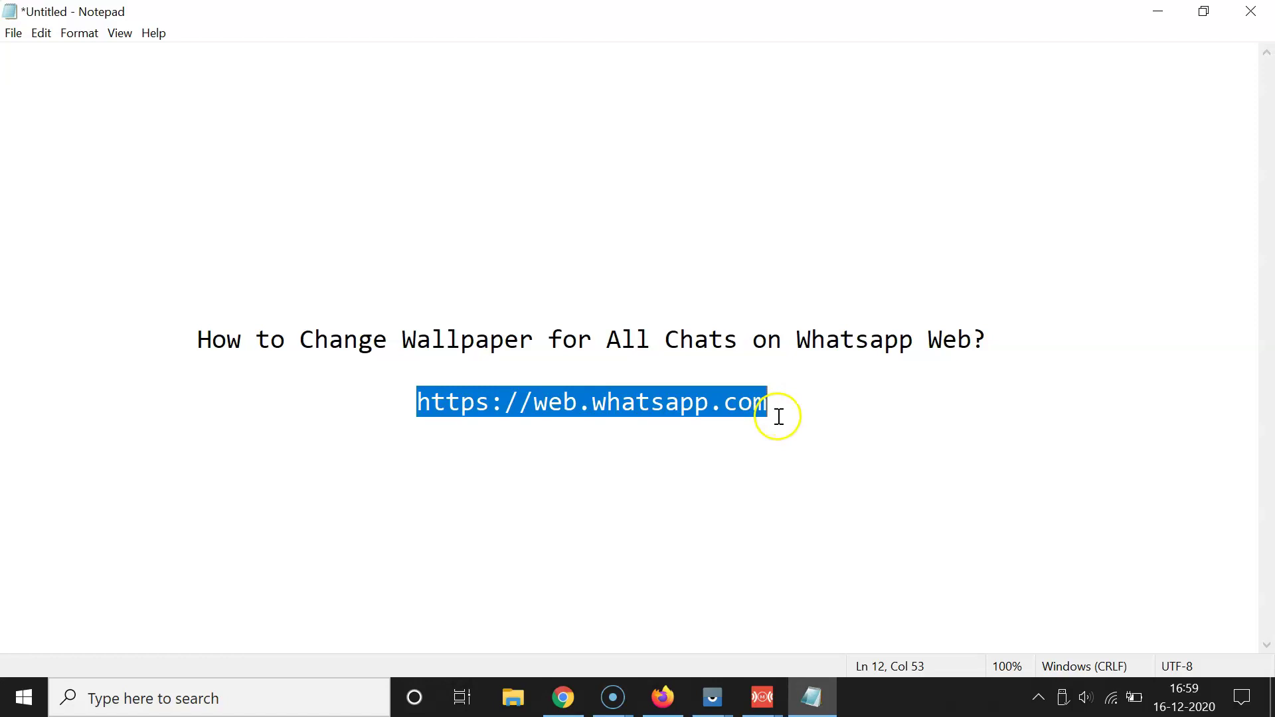
right_click(675, 397)
left_click(715, 458)
left_click(561, 698)
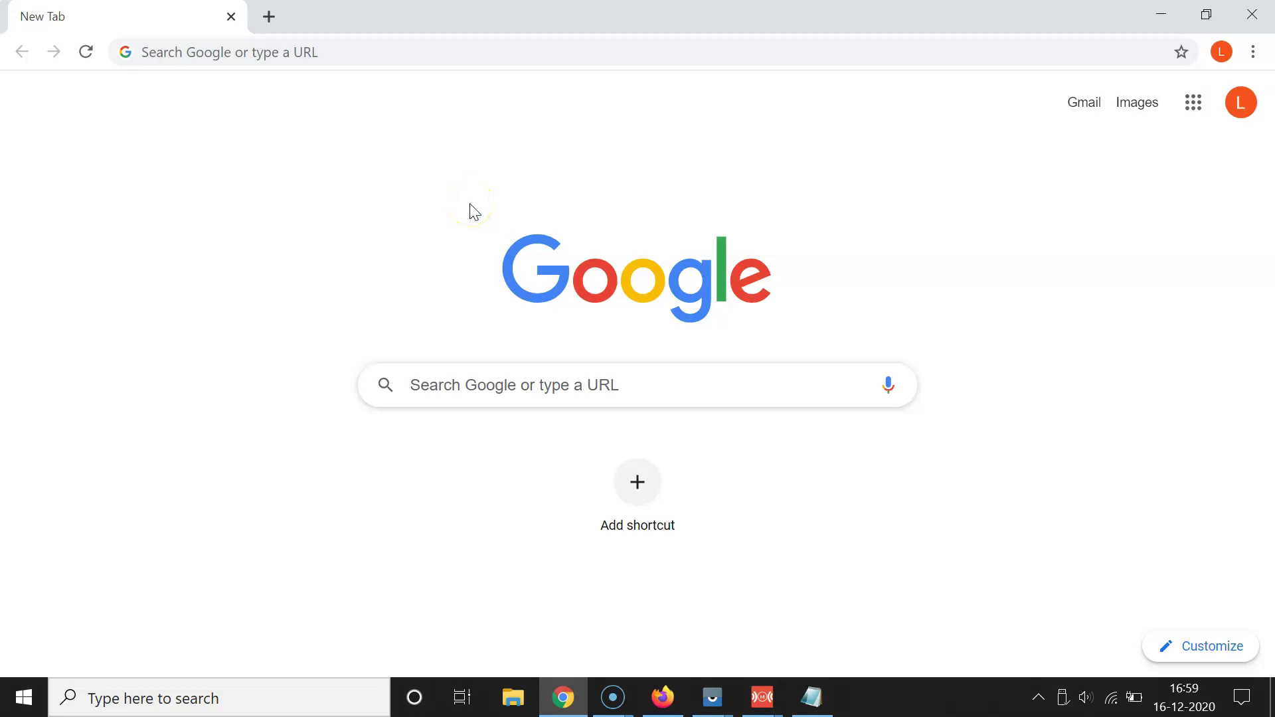
left_click(421, 53)
right_click(420, 51)
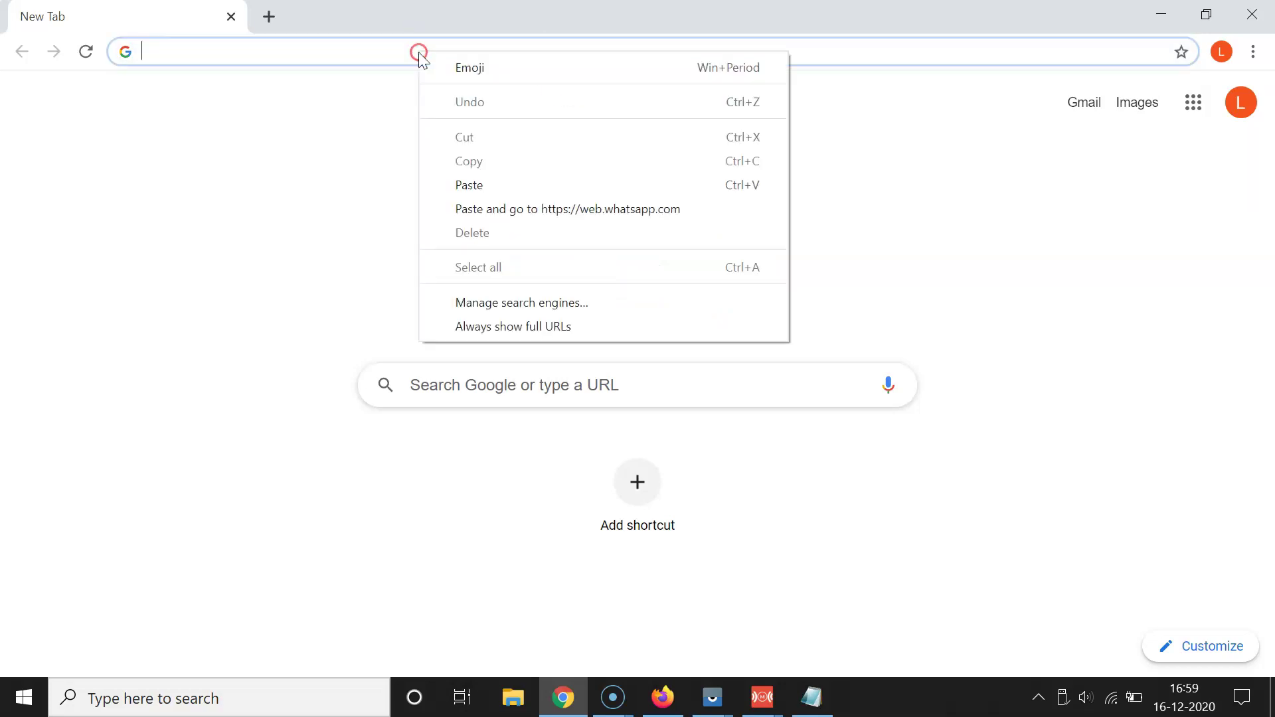
left_click(508, 183)
key("Return")
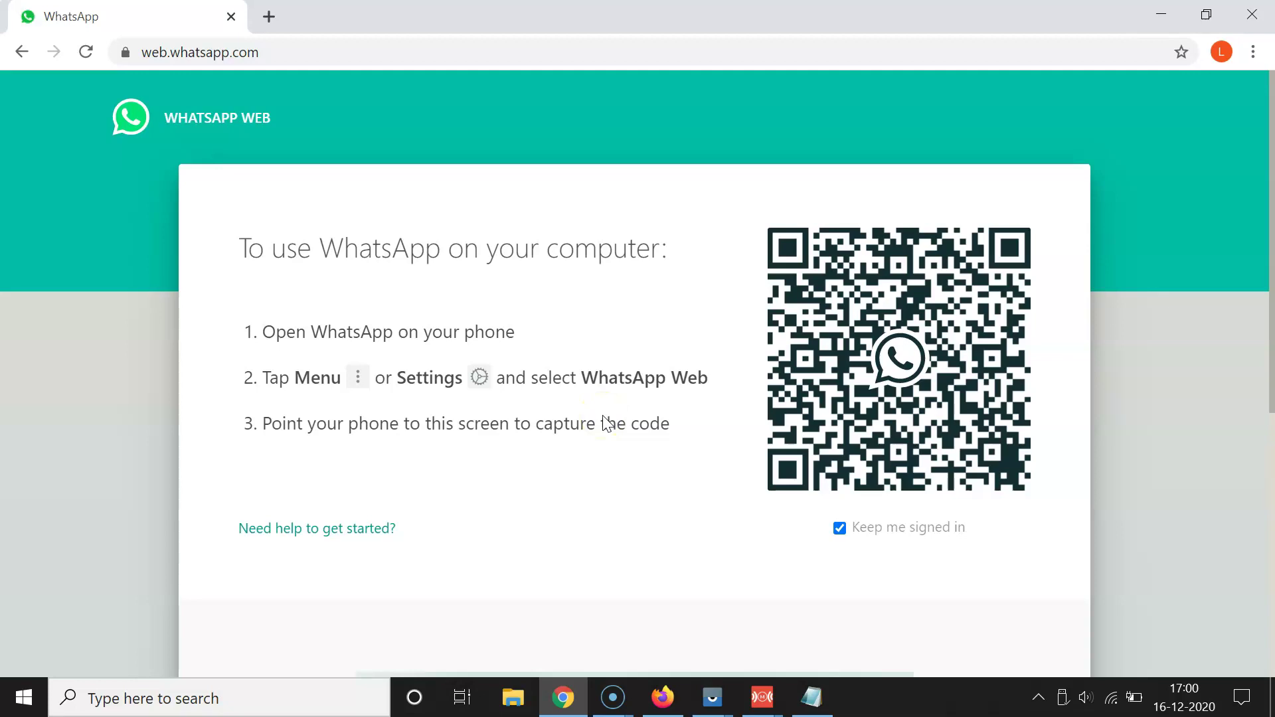
- Bring the mirrored phone window forward and launch WhatsApp on it
left_click(762, 697)
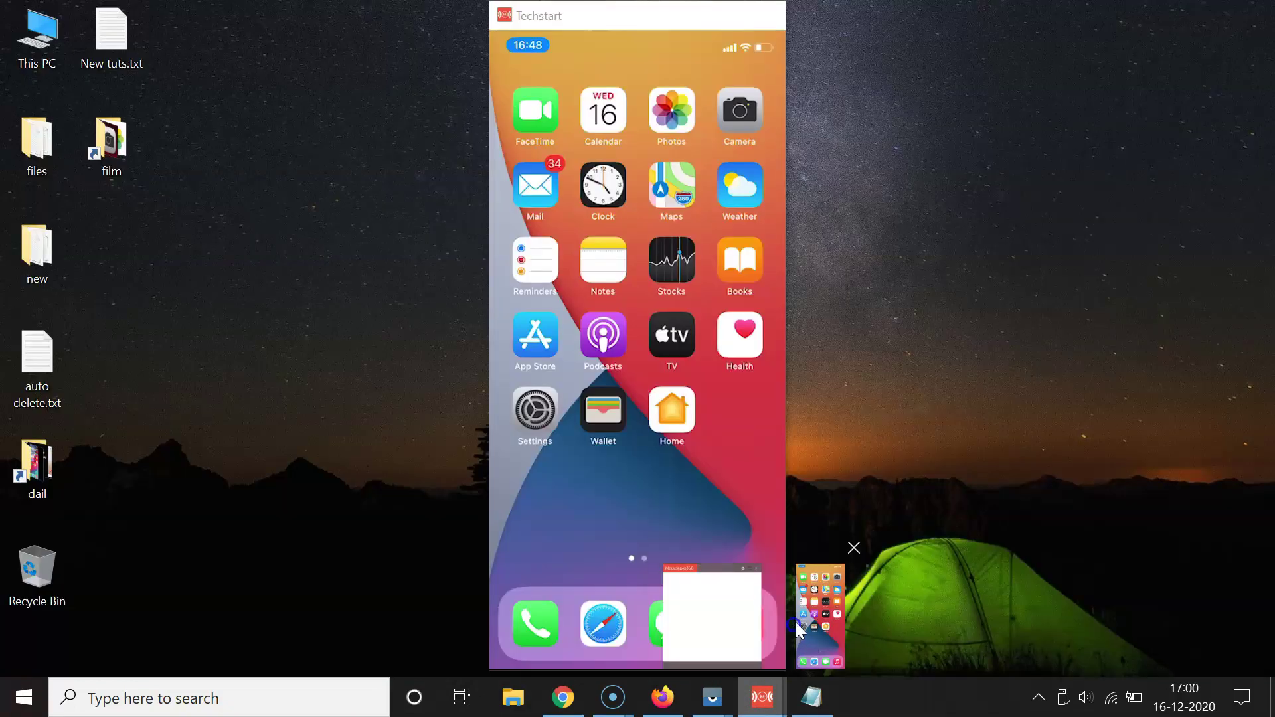
left_click(796, 623)
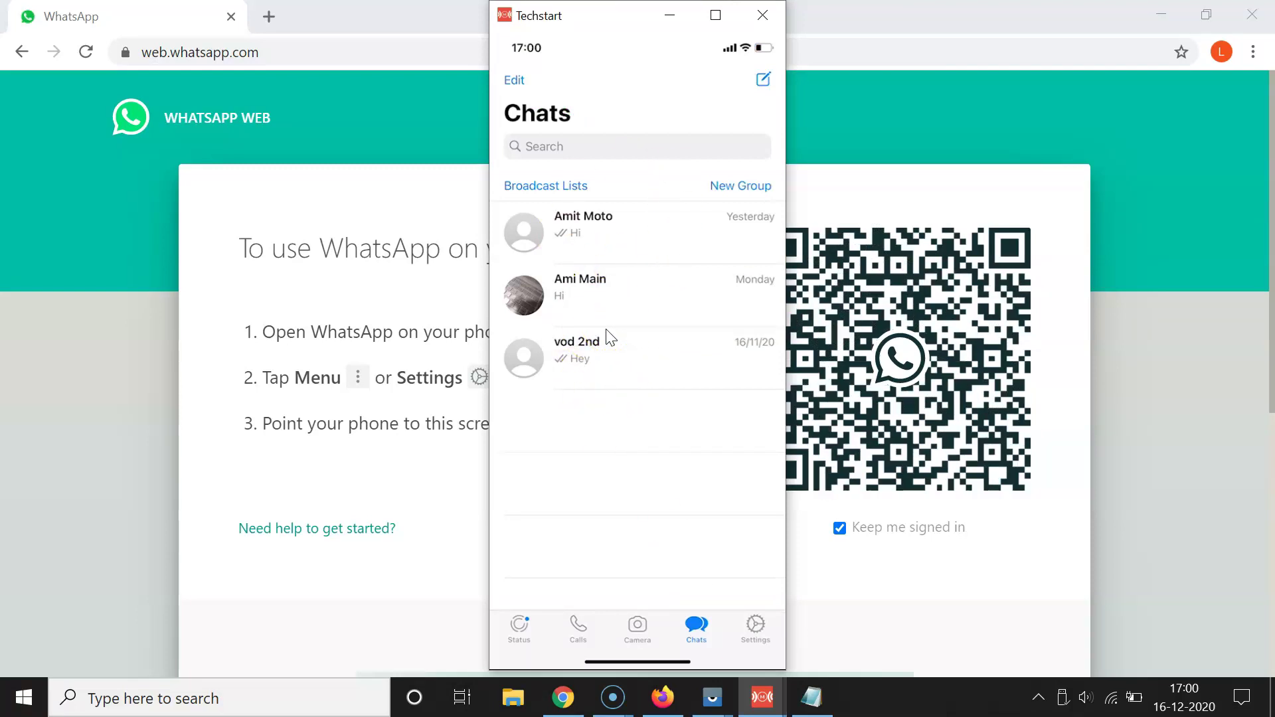
left_click(374, 231)
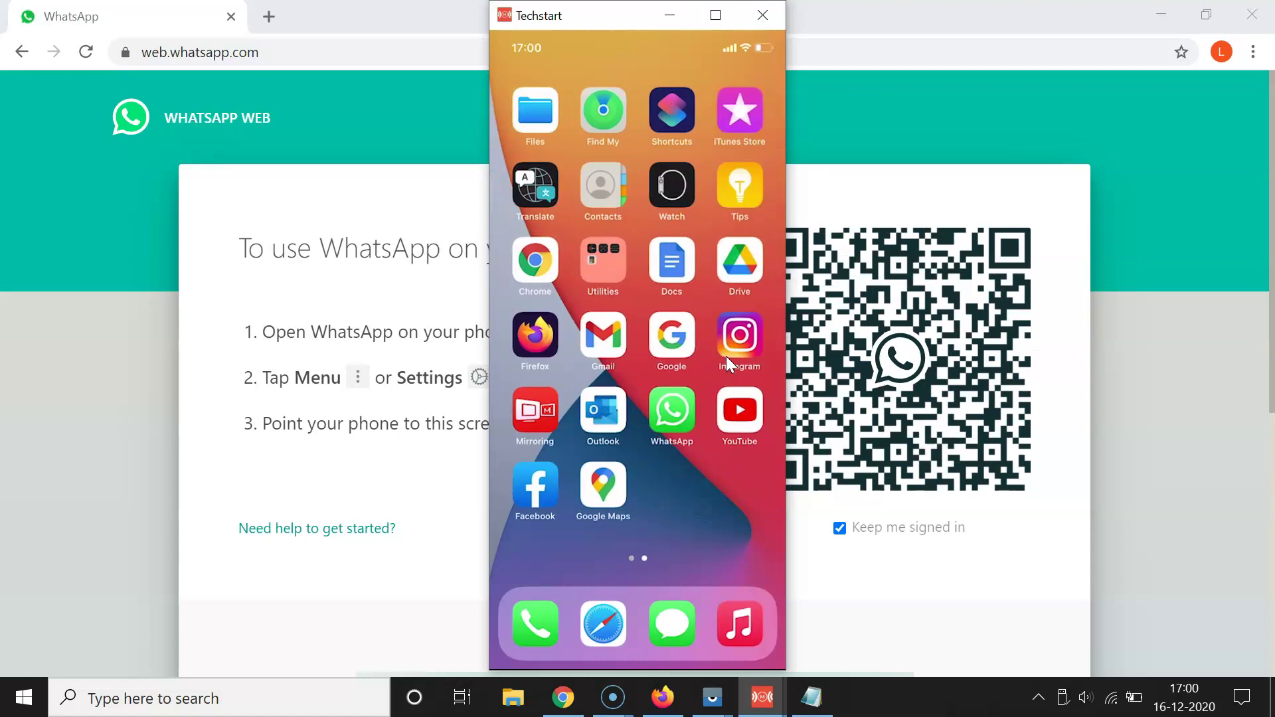
left_click(663, 428)
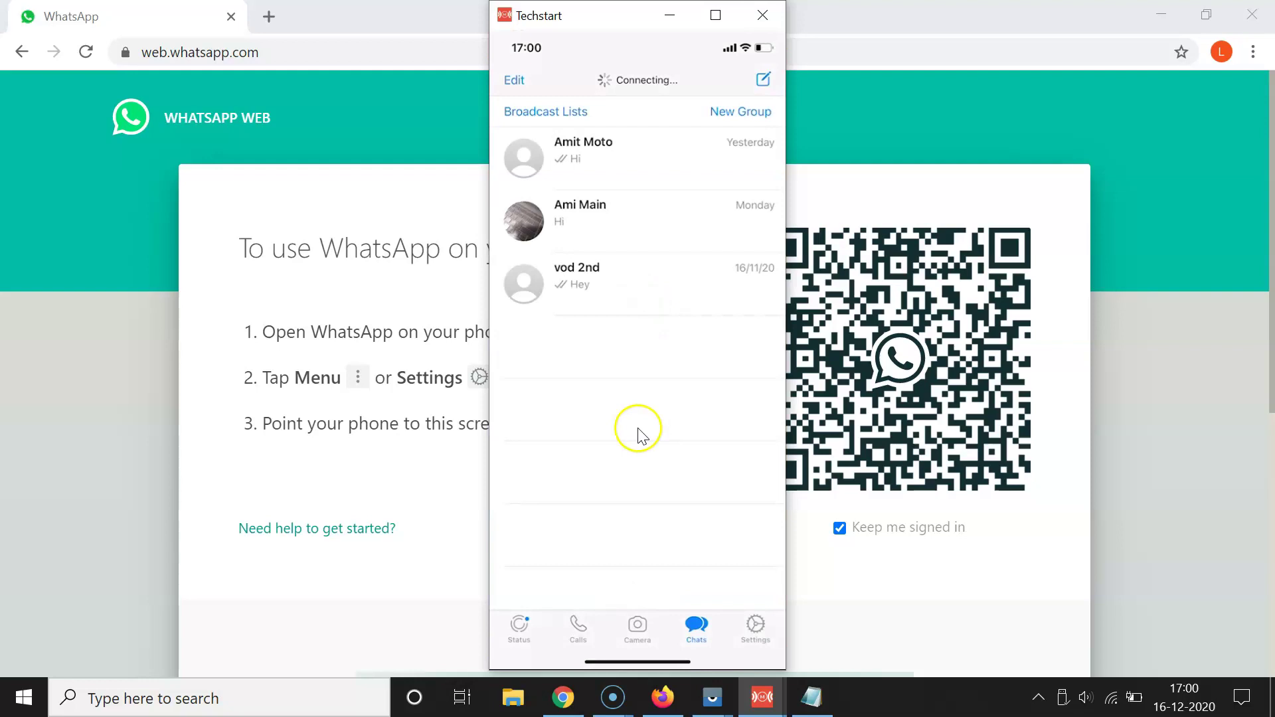
left_click_drag(590, 17, 519, 31)
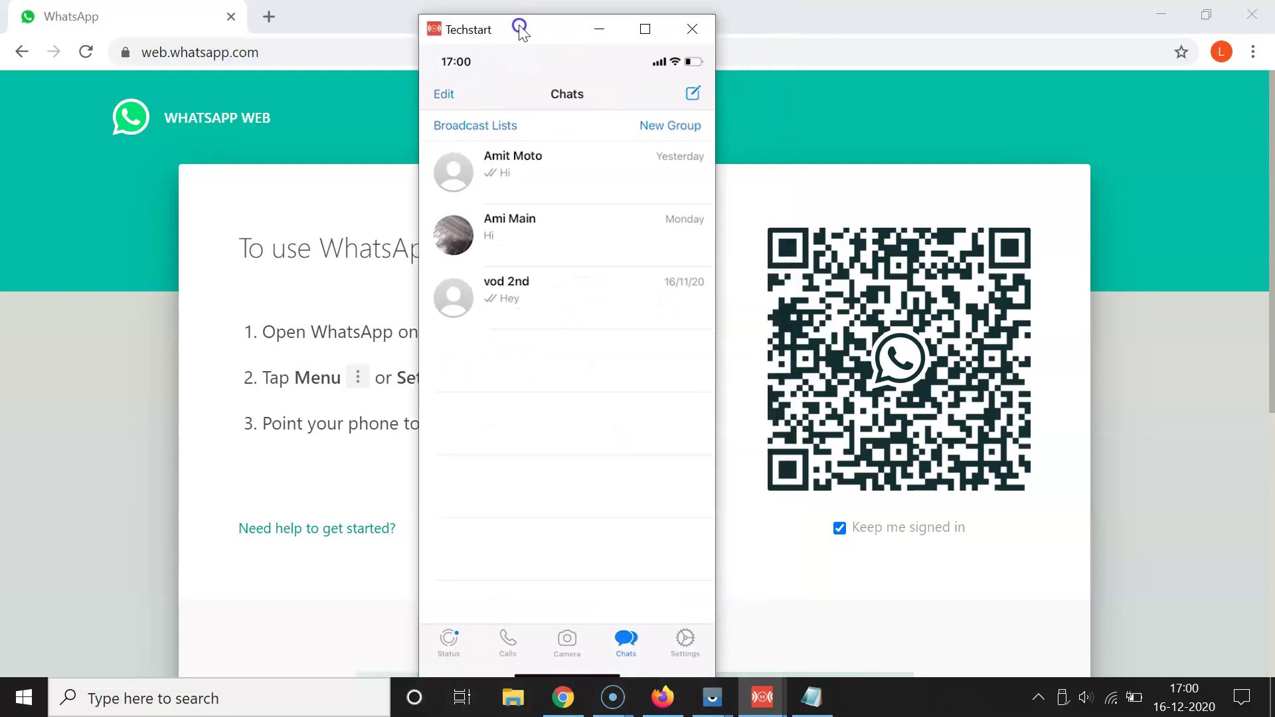
- Link WhatsApp Web through Settings > WhatsApp Web/Desktop and scan the QR code
left_click(689, 639)
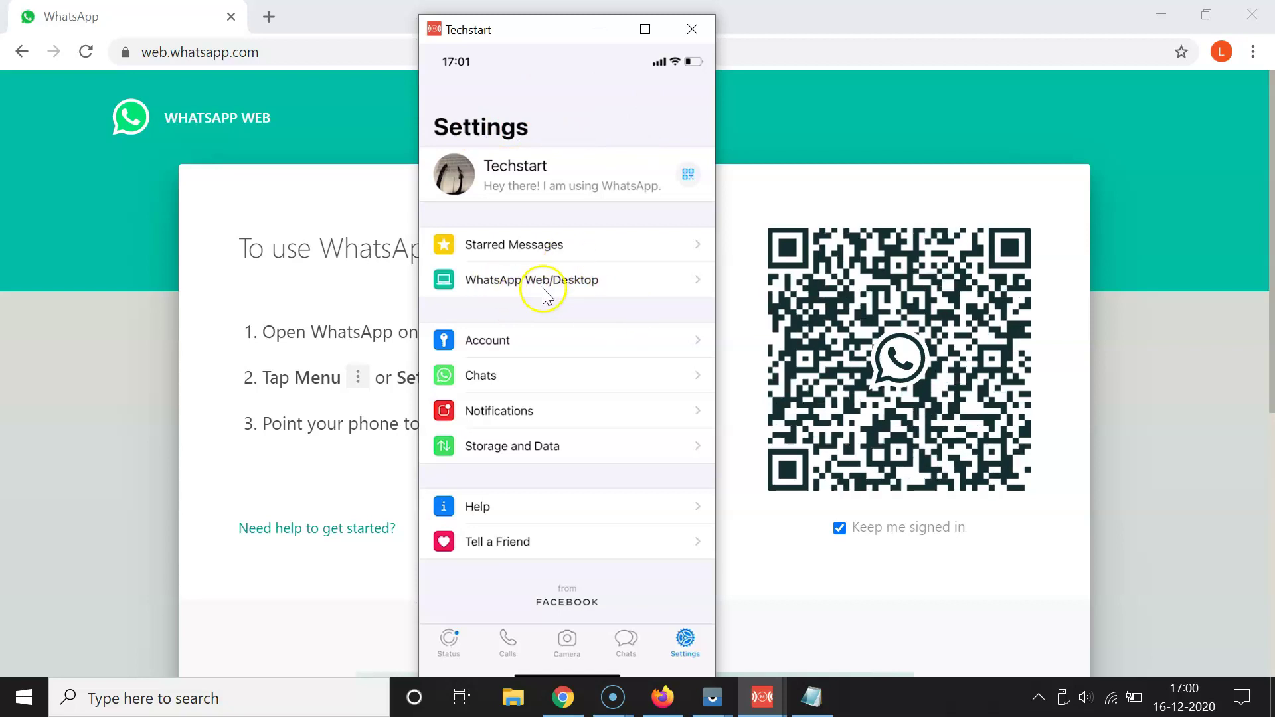
left_click(585, 290)
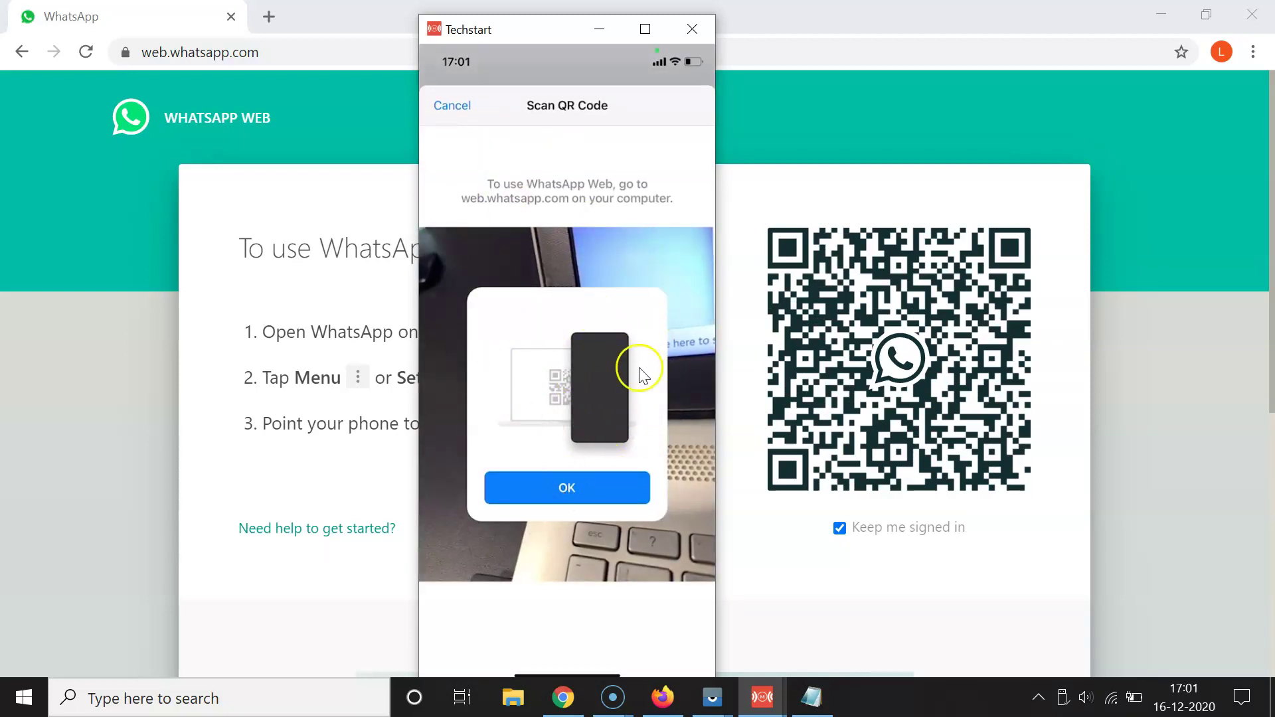
left_click(587, 488)
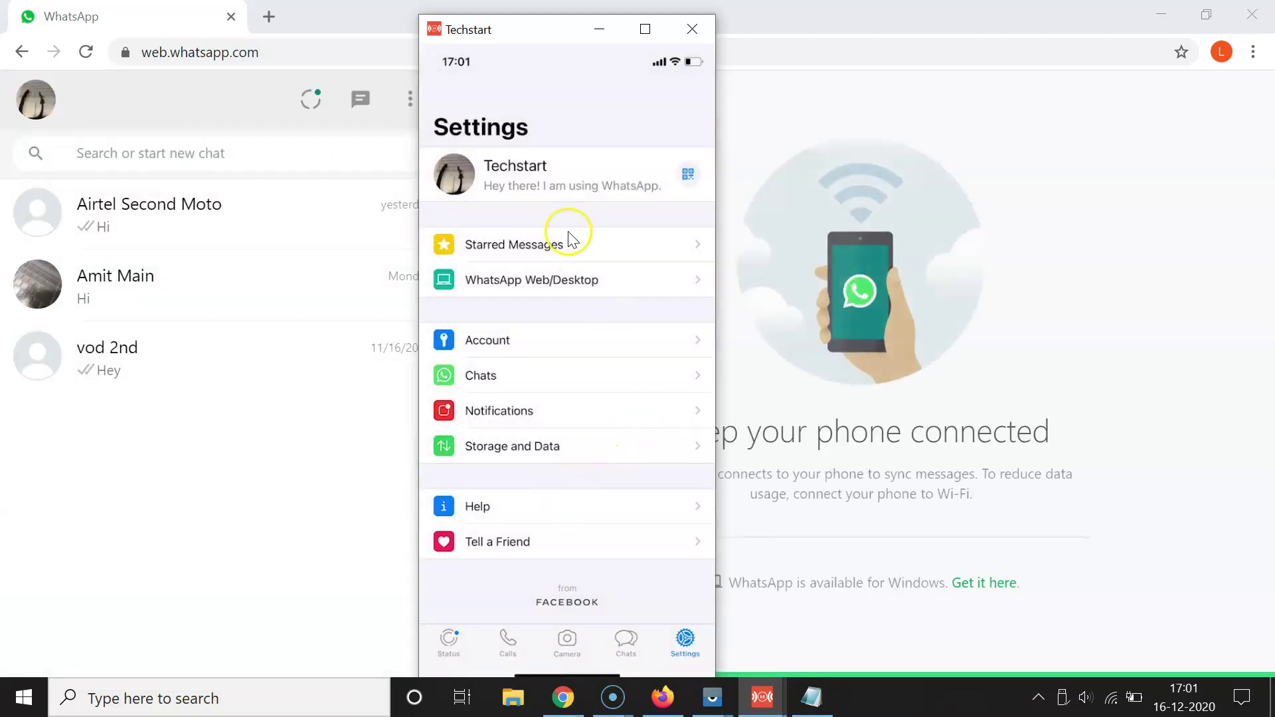
- Hide the phone mirror and open the first three chats in turn, ending on the third
left_click(599, 29)
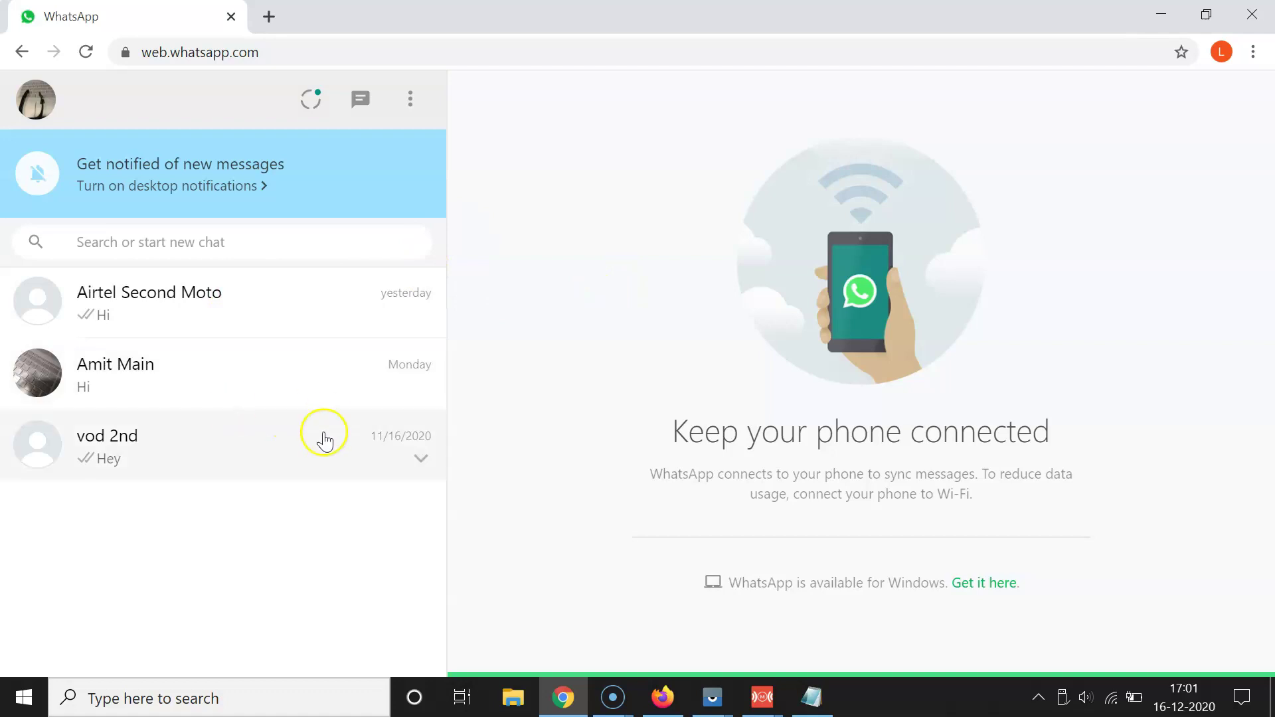
left_click(256, 317)
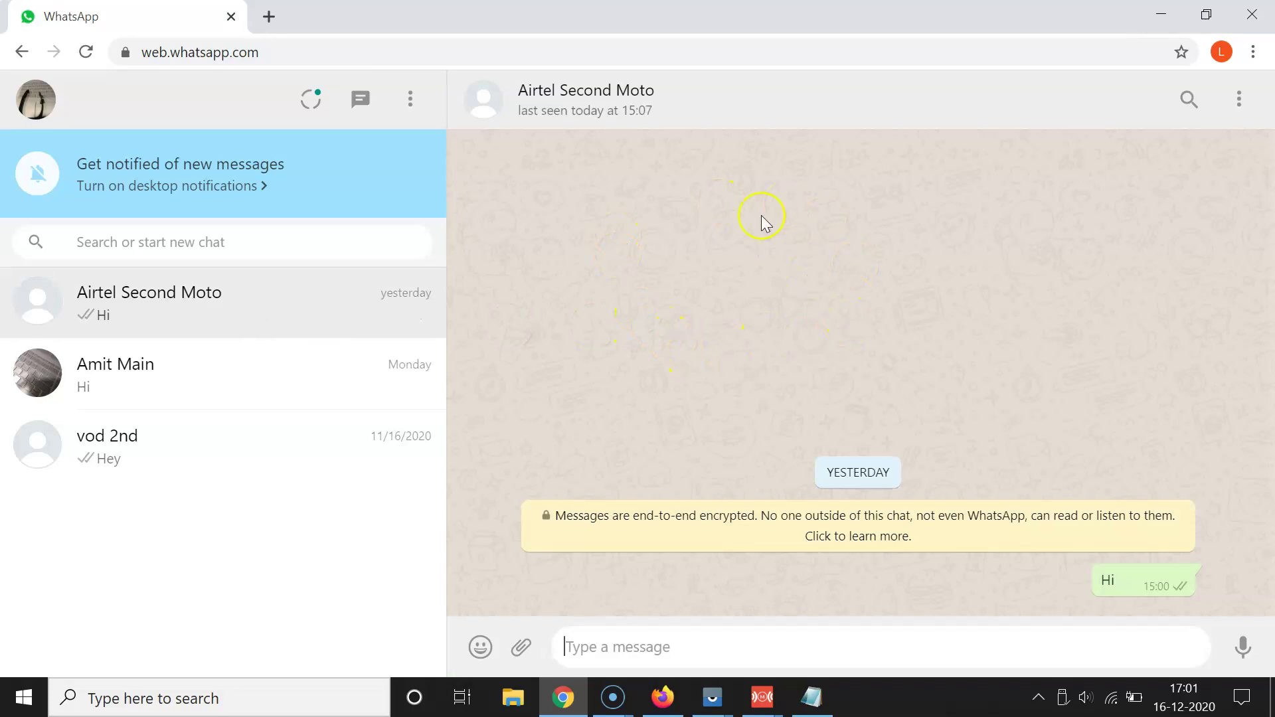
left_click(220, 397)
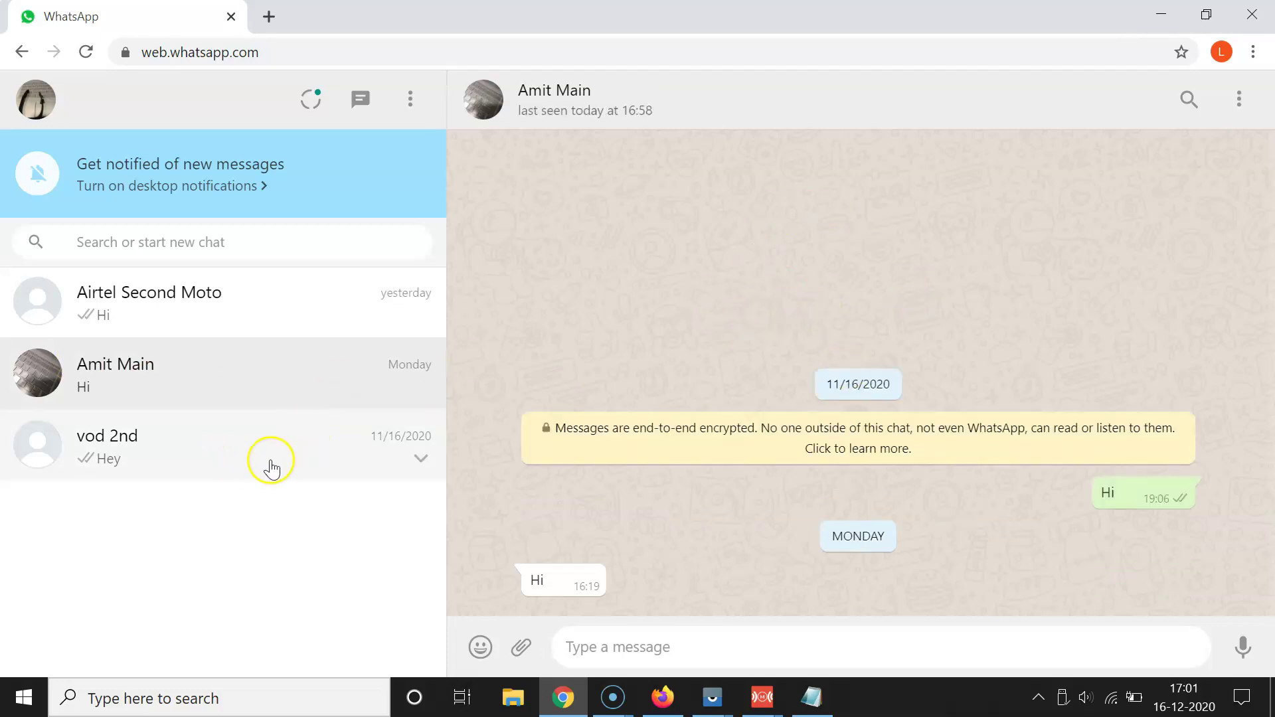
left_click(272, 469)
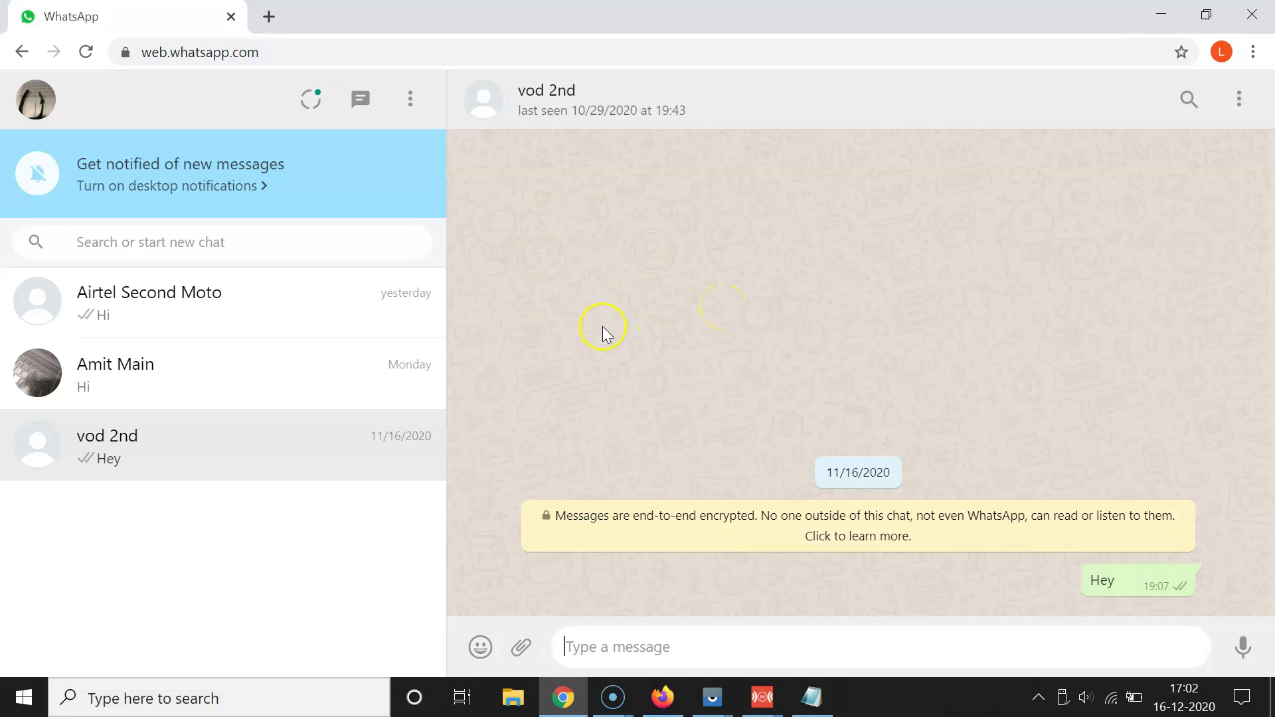
- Open Settings > Chat Wallpaper from the WhatsApp Web three-dot menu
left_click(412, 106)
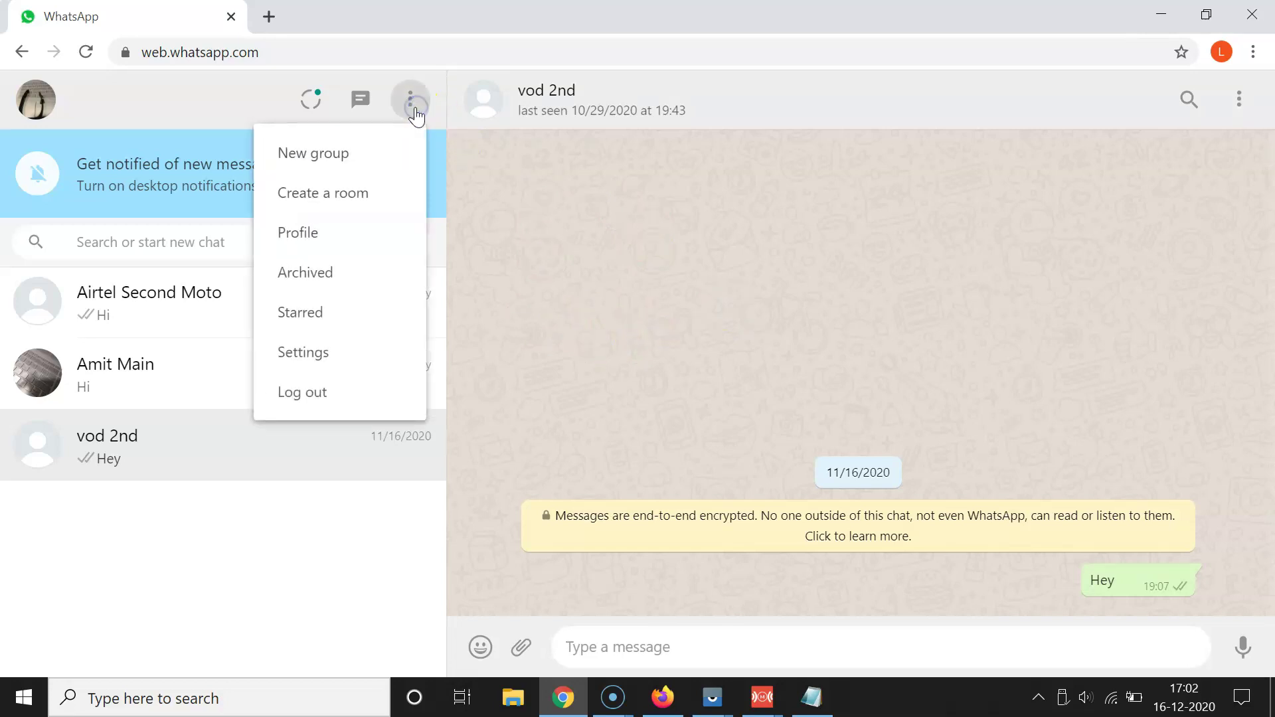
left_click(332, 357)
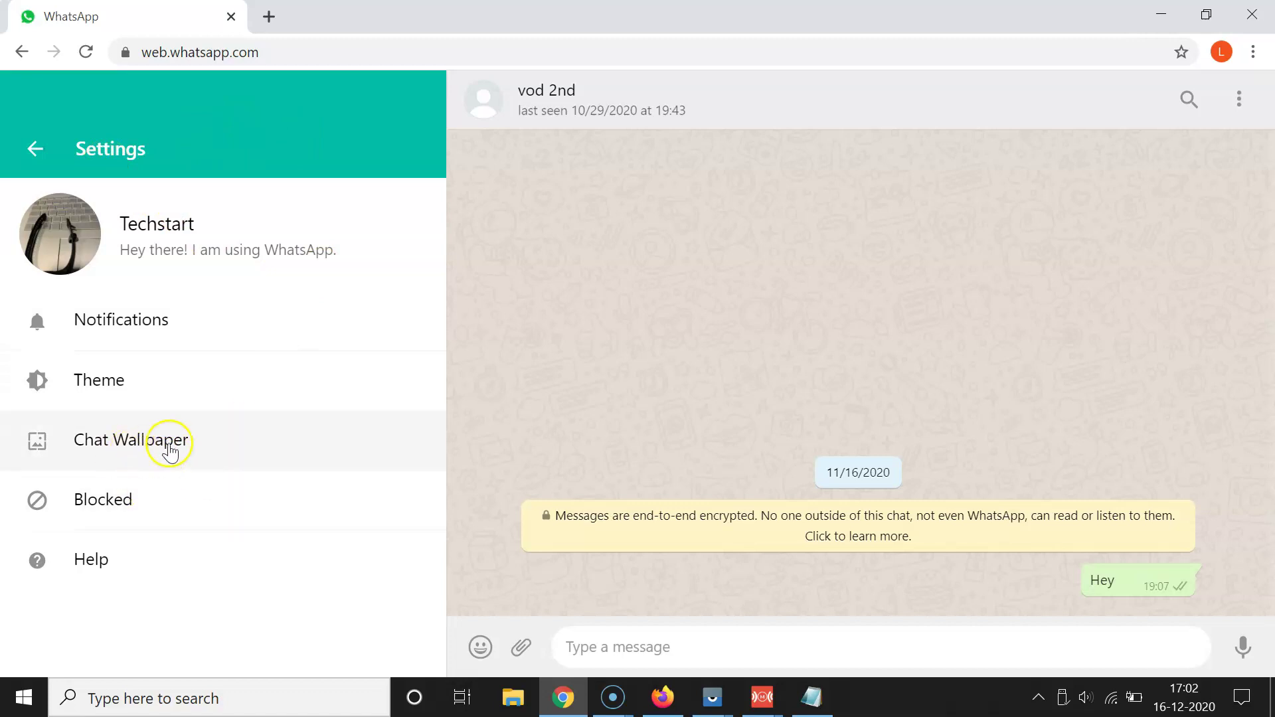
left_click(179, 441)
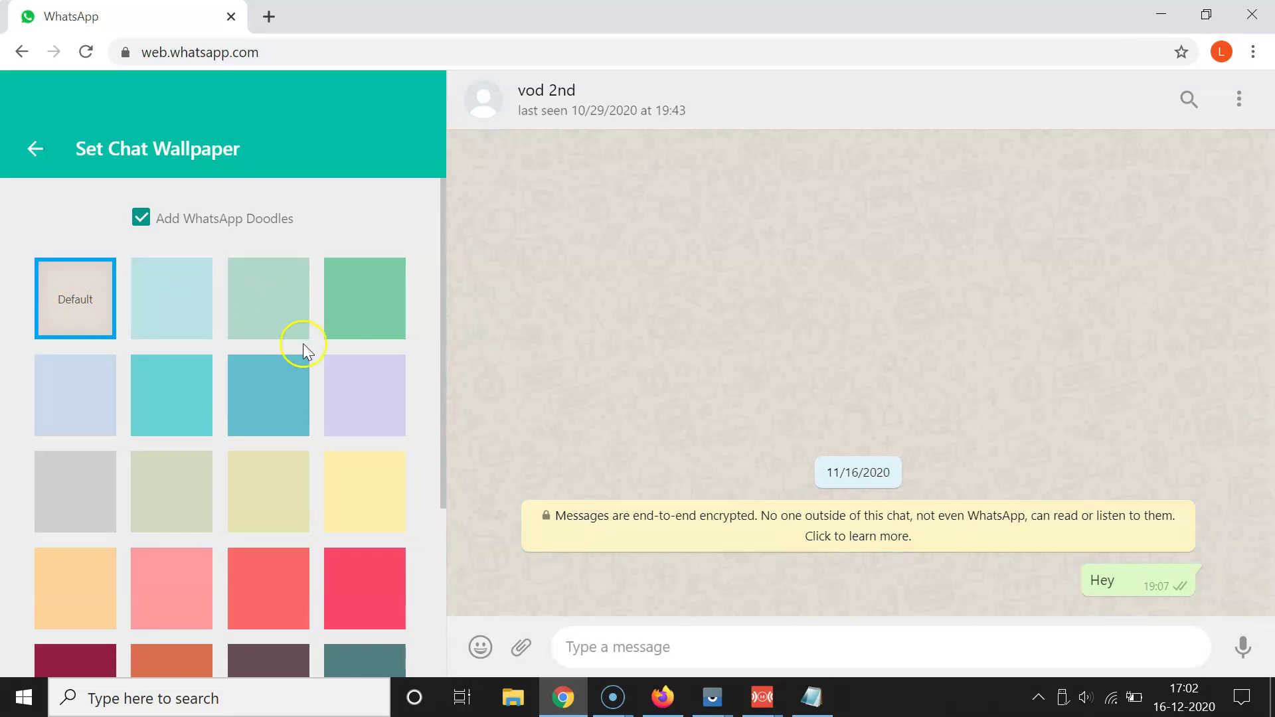
- Browse the wallpaper swatches and set coral as the chat wallpaper
scroll(303, 350, "down", 4)
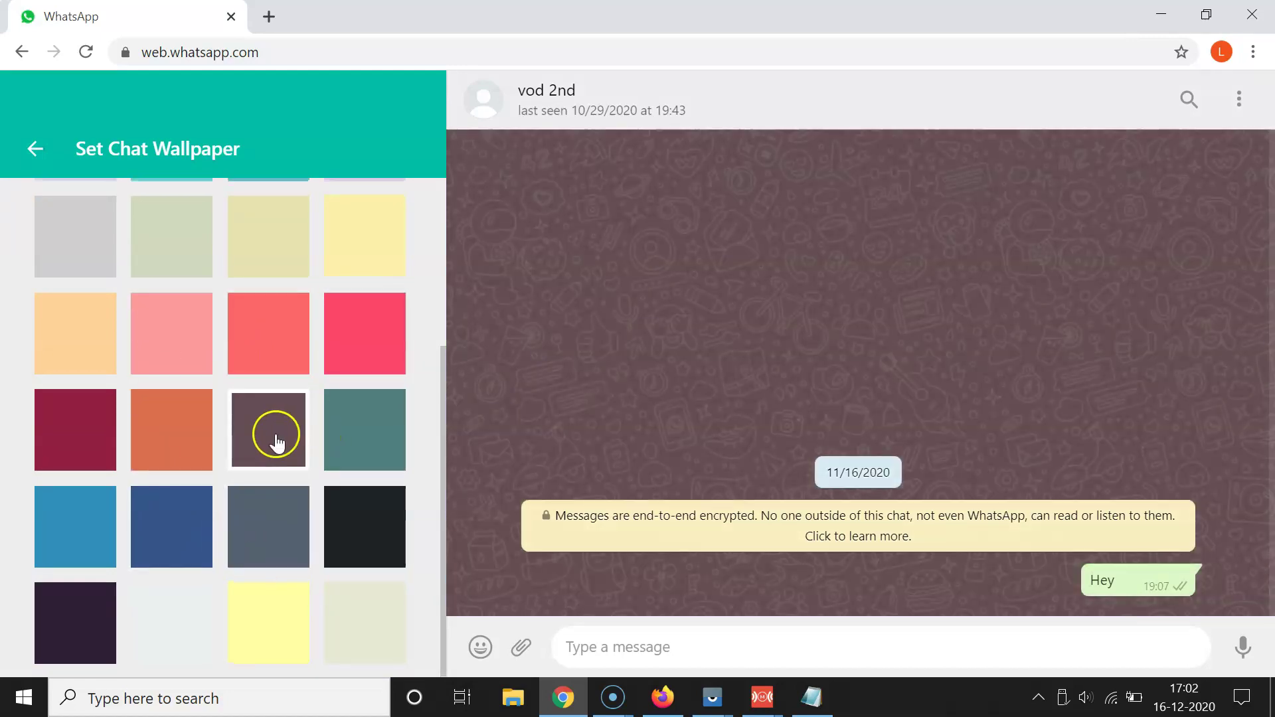
scroll(277, 443, "up", 4)
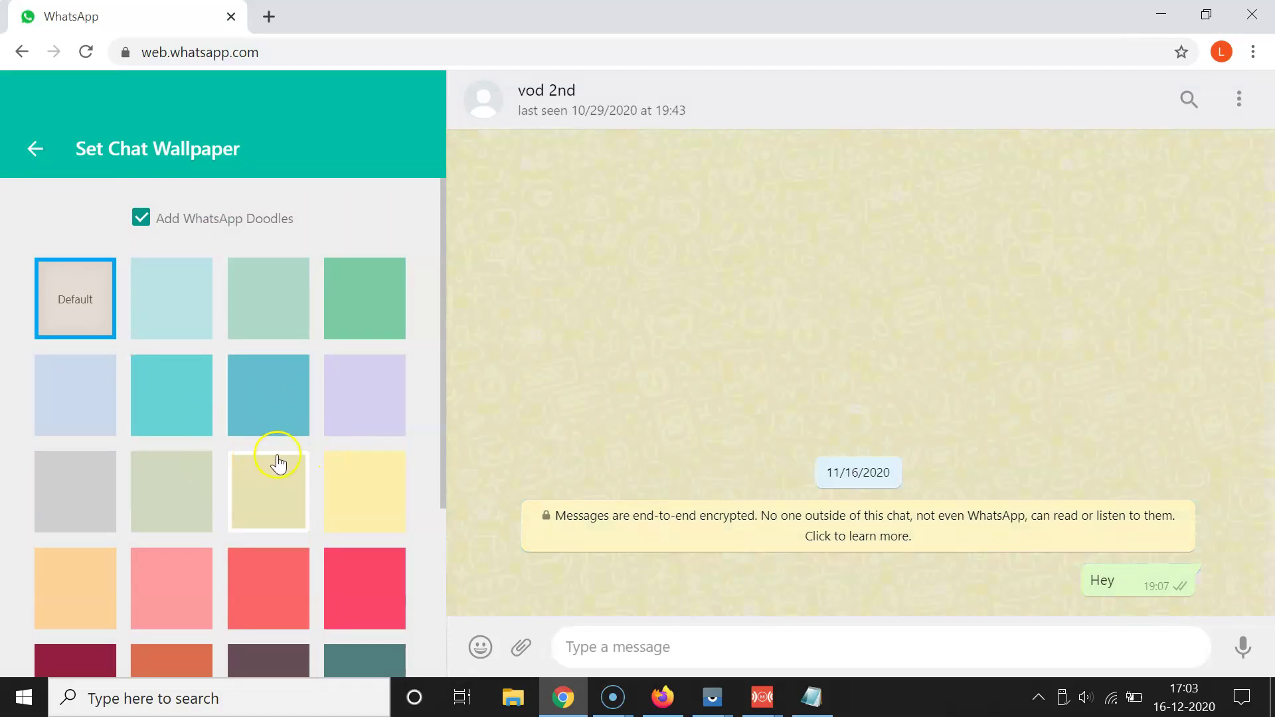
scroll(264, 443, "down", 4)
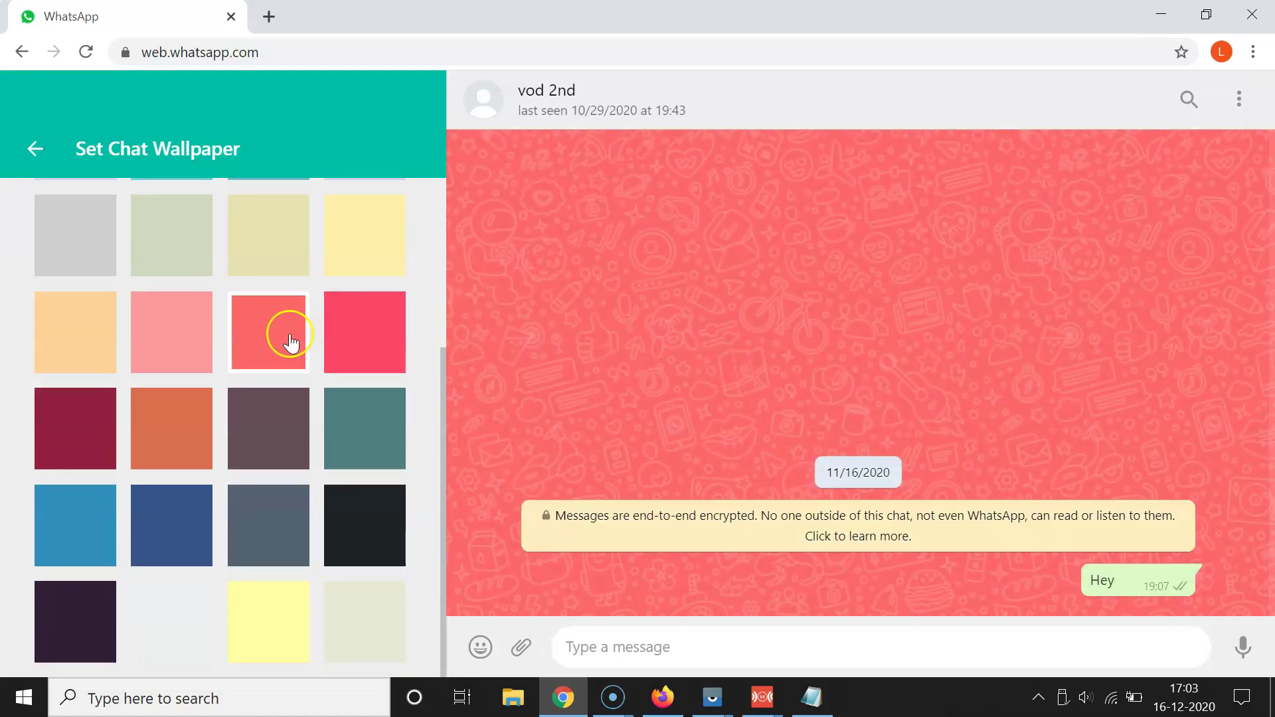
left_click(291, 342)
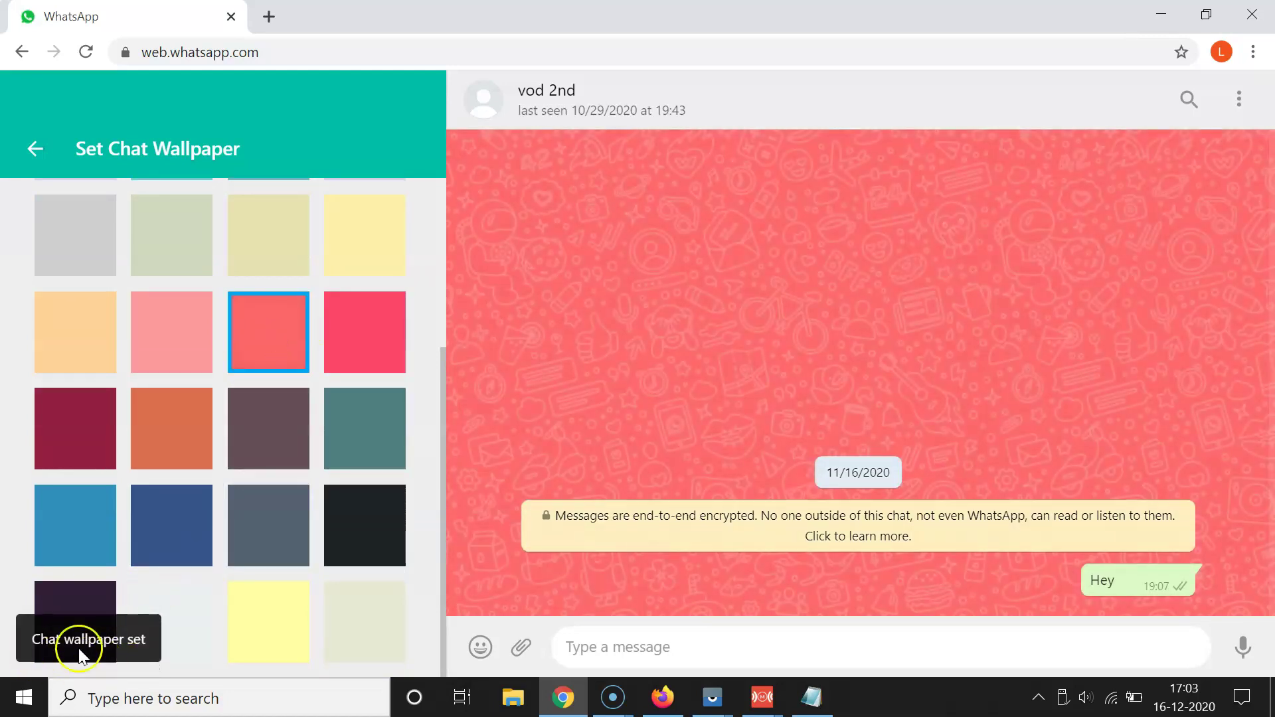
scroll(279, 531, "up", 4)
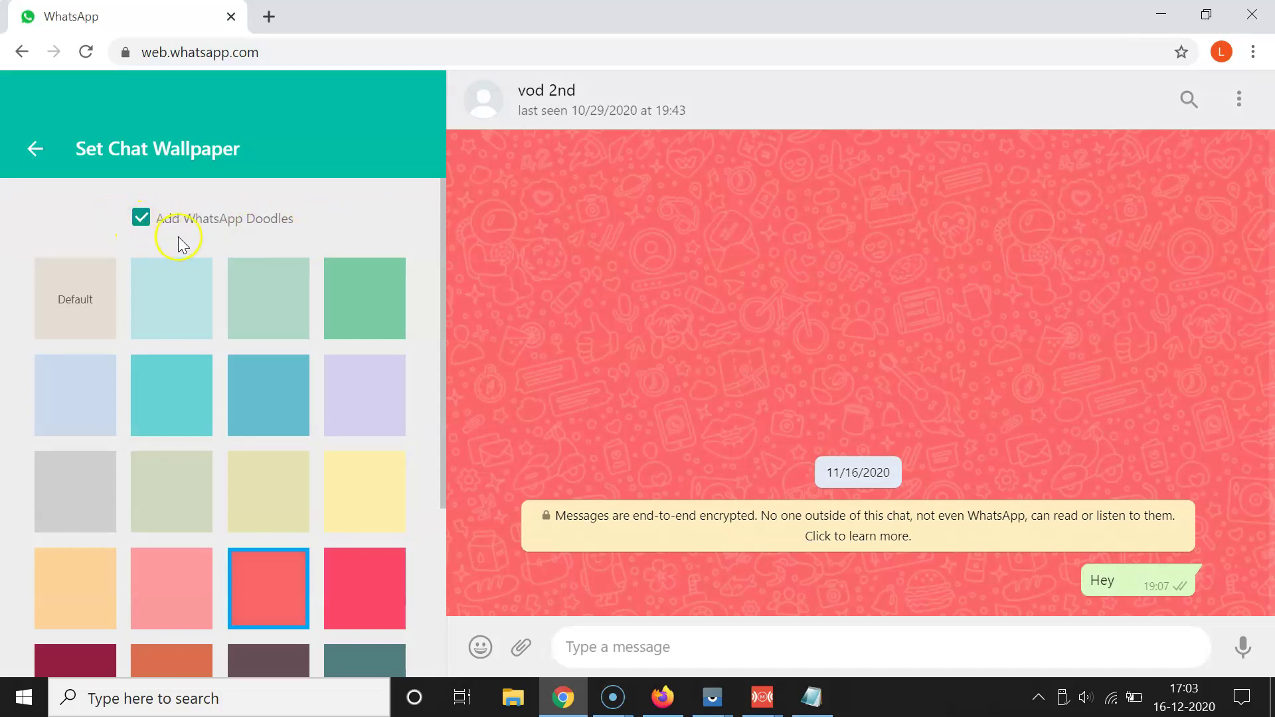
left_click(142, 220)
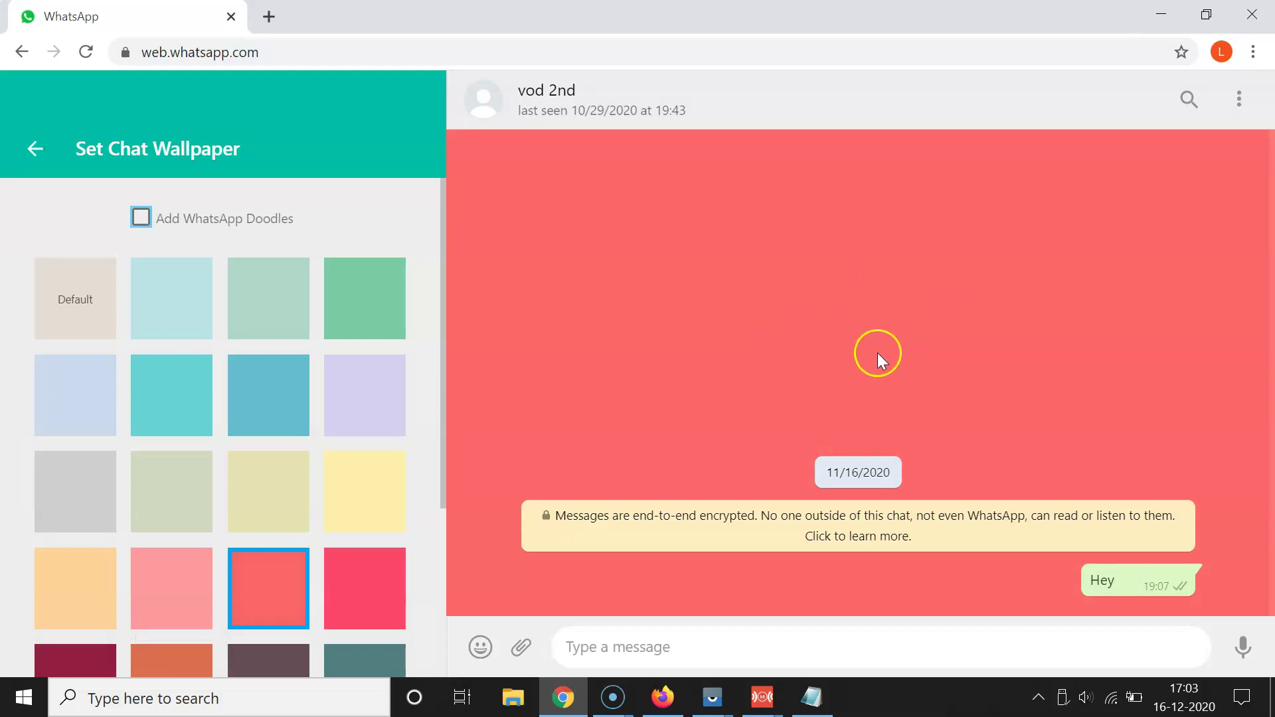
left_click(142, 222)
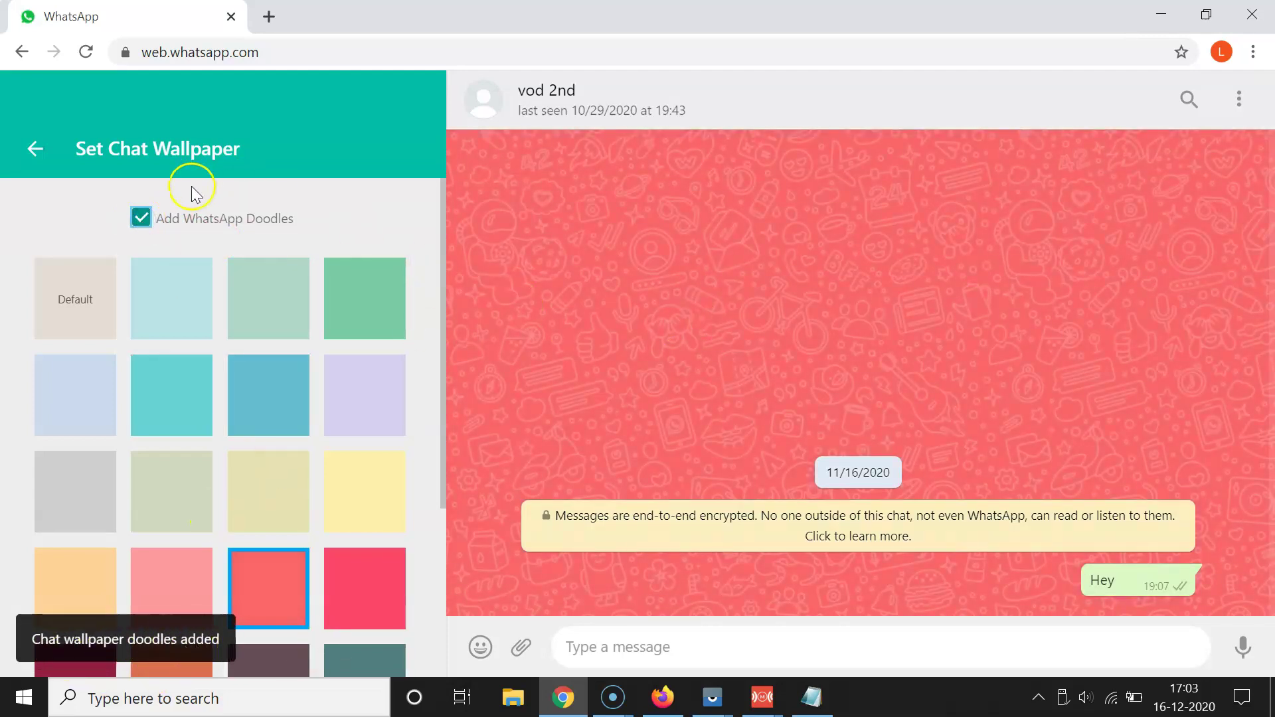
left_click(34, 157)
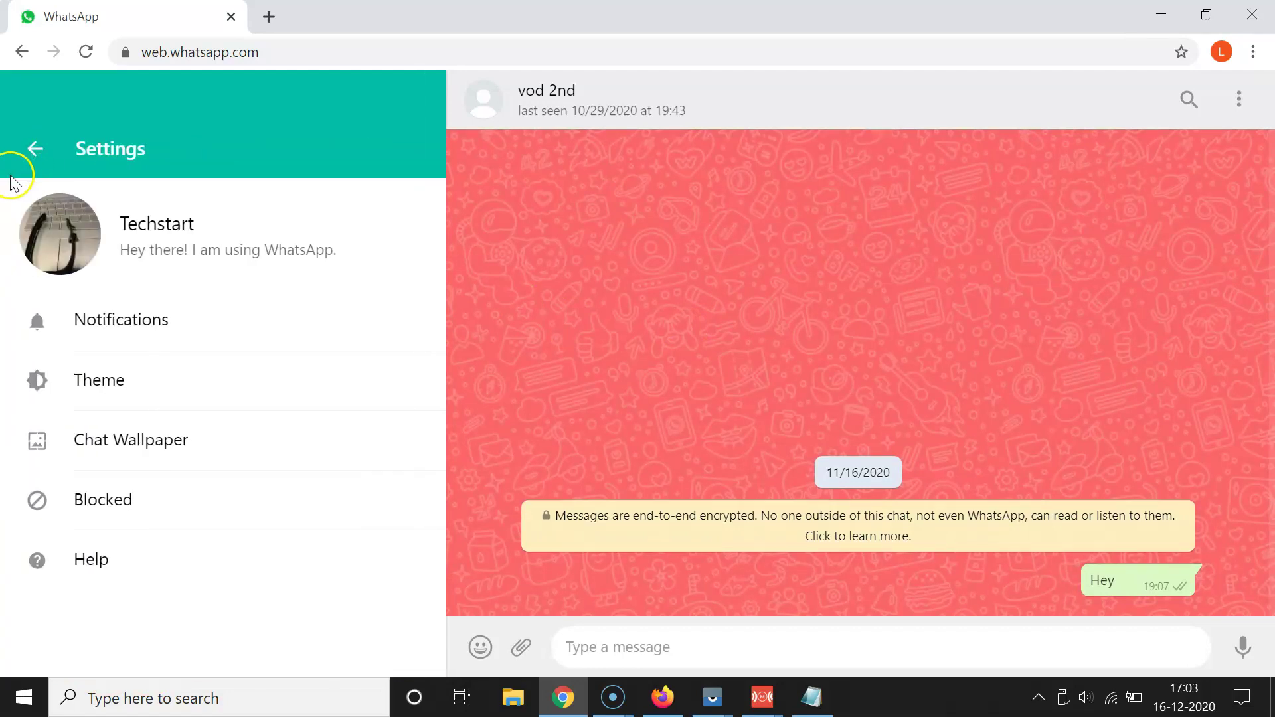
- Leave Settings and open two chats, including Airtel Second Moto, to check the coral wallpaper
left_click(27, 158)
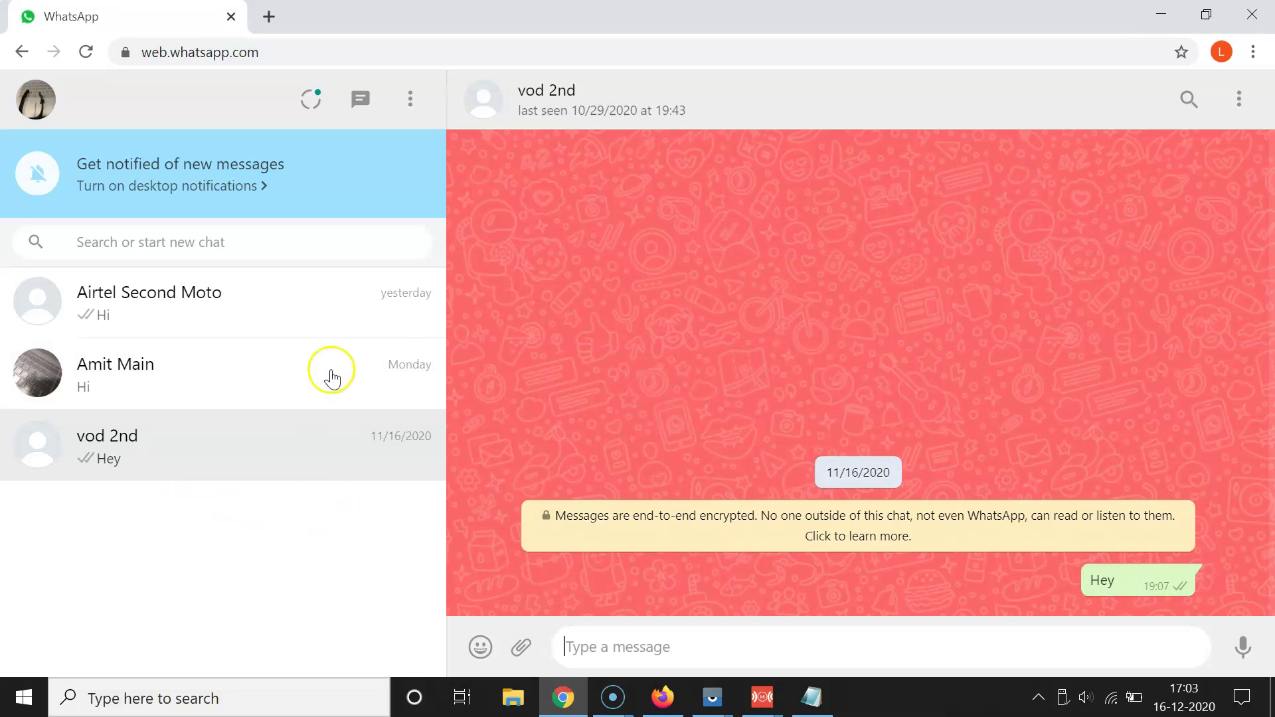
left_click(209, 379)
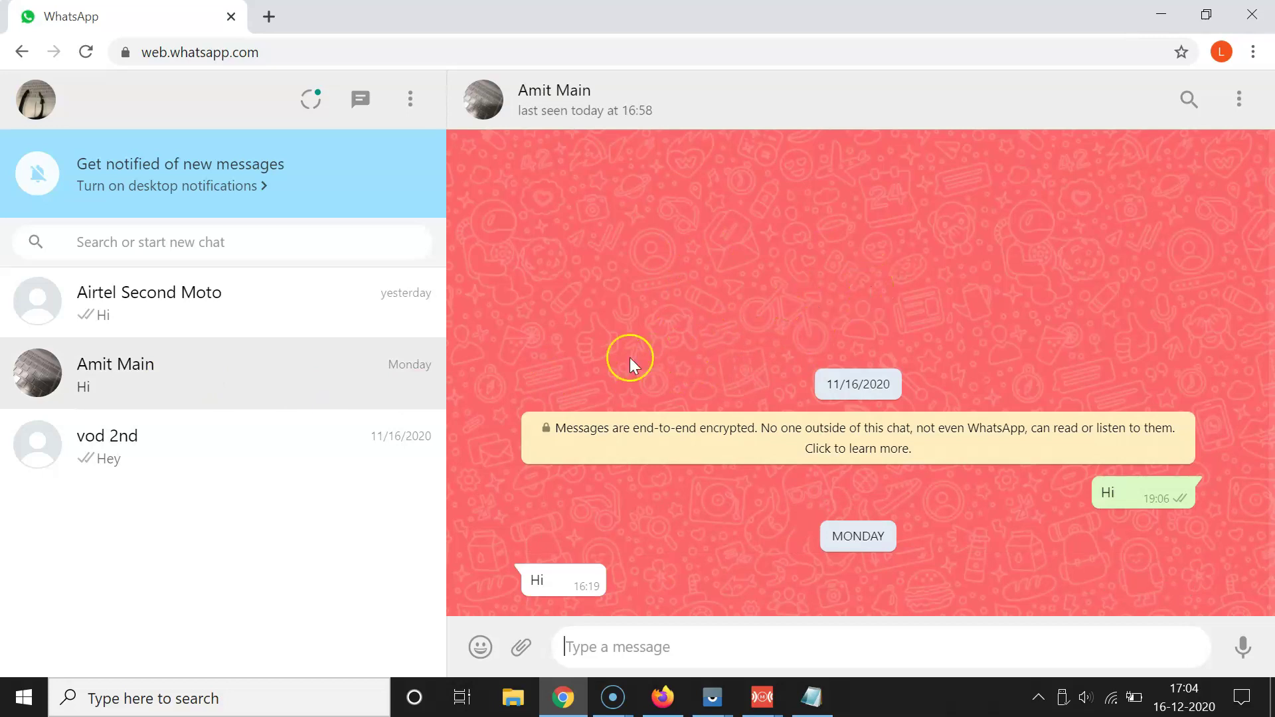
left_click(212, 326)
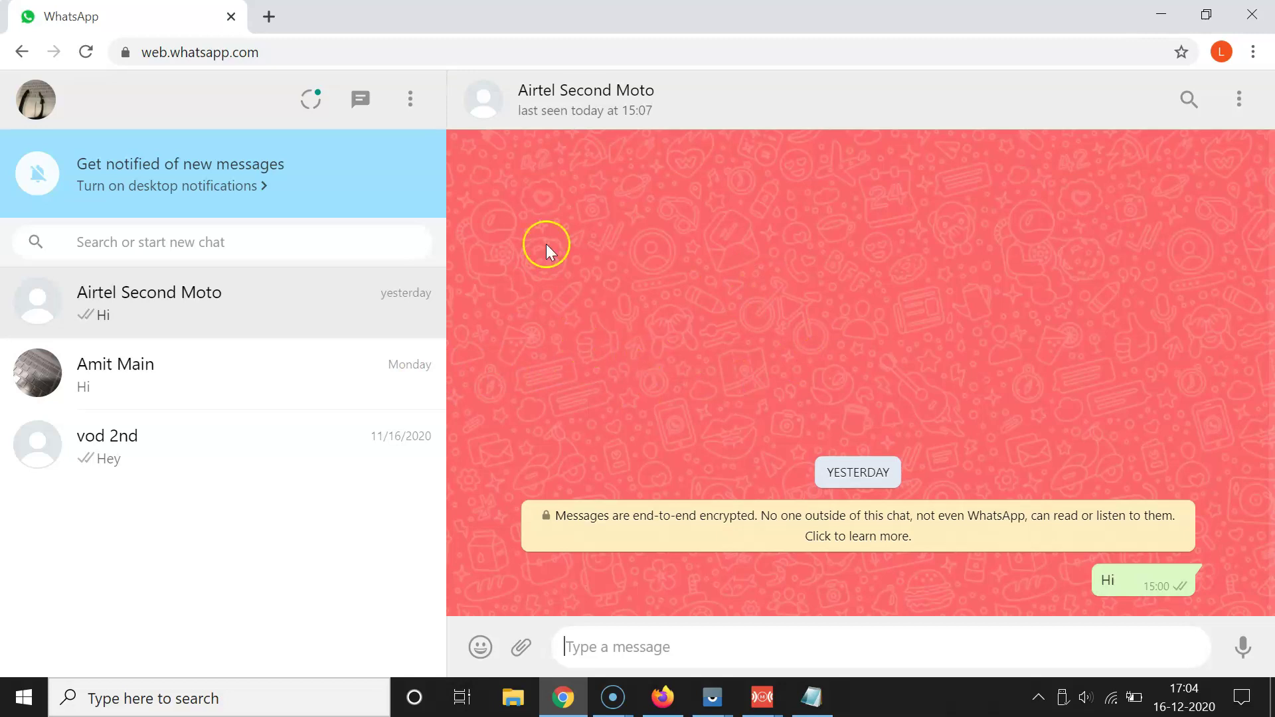
- Log out of WhatsApp Web and bring up the mirrored phone screen
left_click(410, 99)
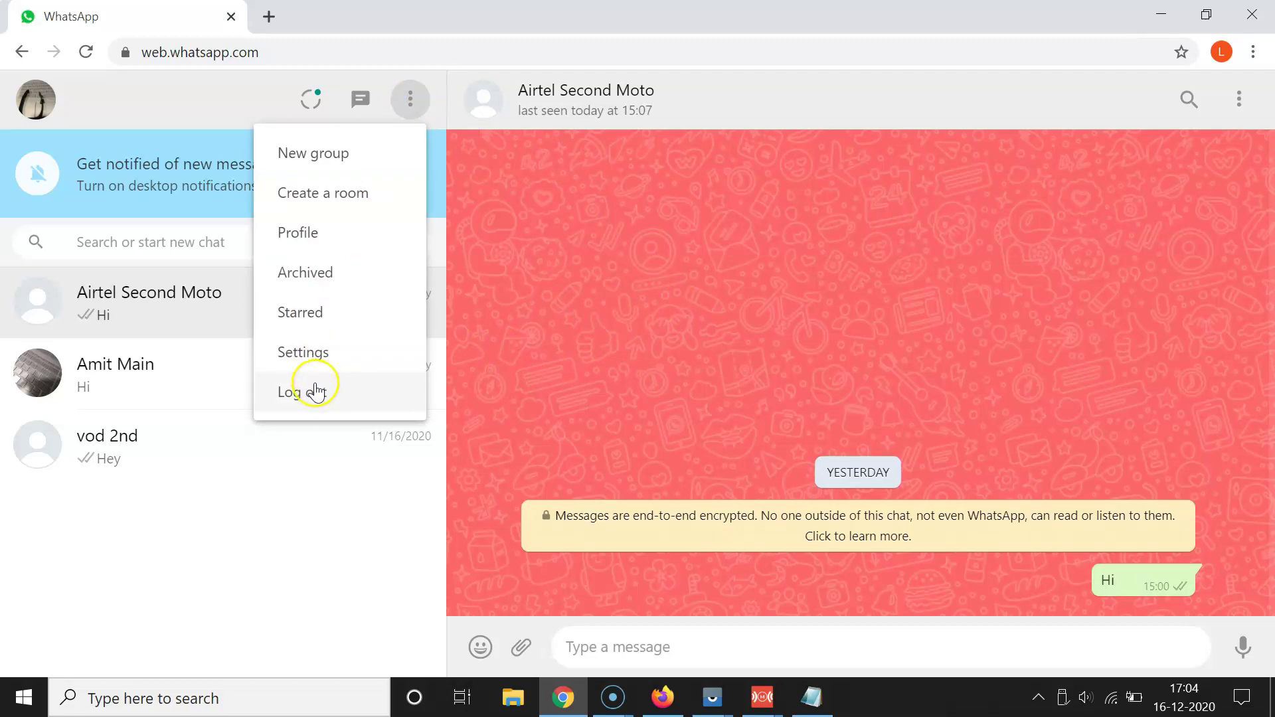
left_click(337, 397)
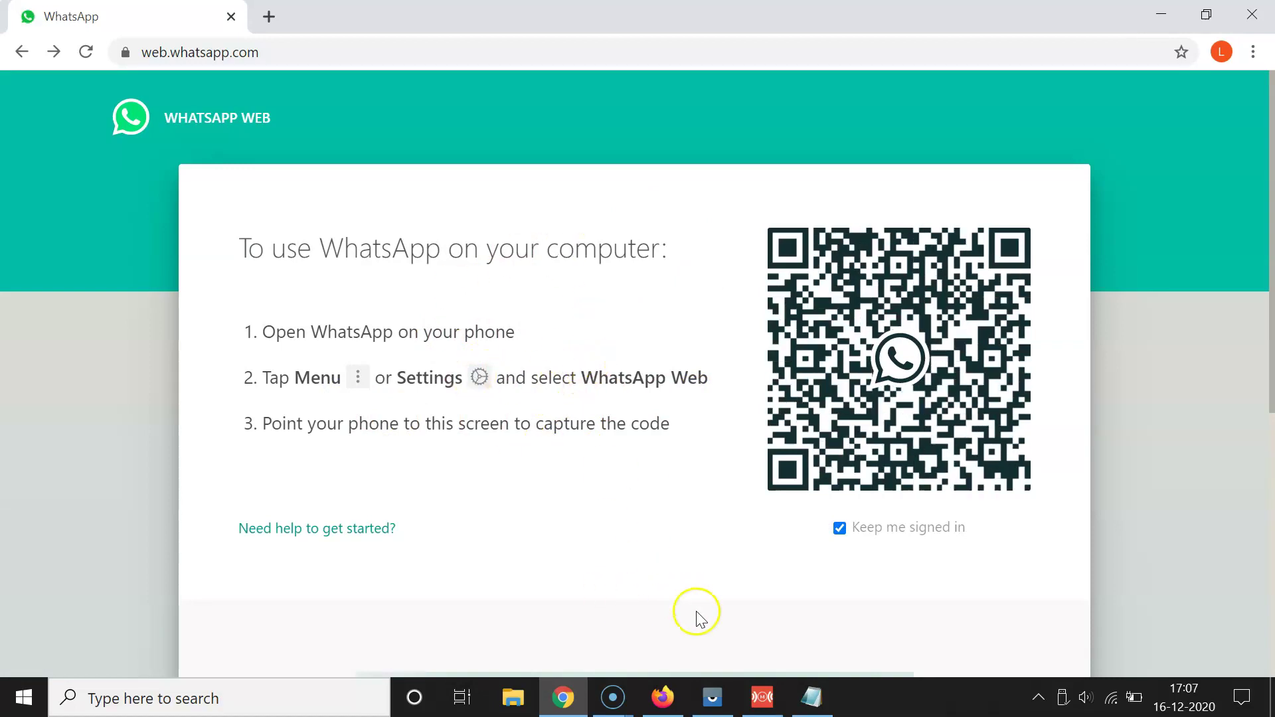
left_click(712, 699)
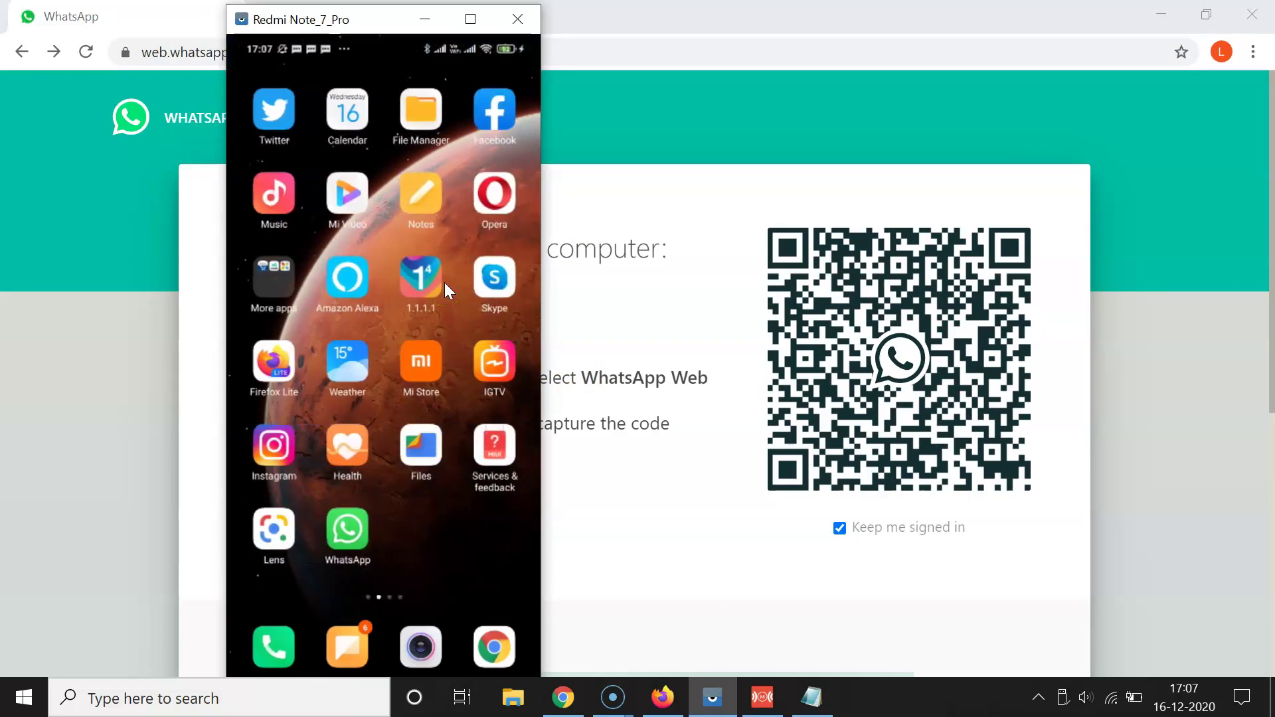
- On the Redmi Note_7_Pro, open WhatsApp's WhatsApp Web scanner to sign in the second account
left_click(361, 537)
left_click(382, 343)
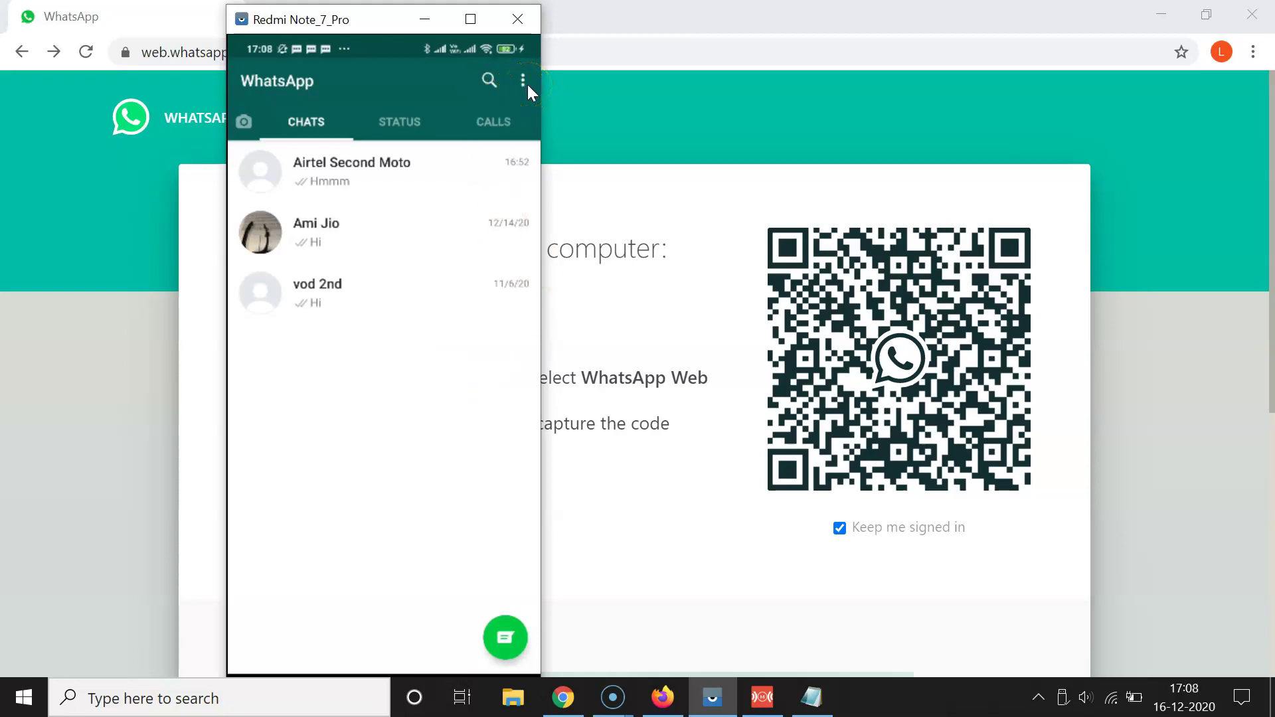
mouse_move(435, 93)
left_mouse_down()
mouse_move(435, 168)
mouse_move(478, 171)
left_mouse_up()
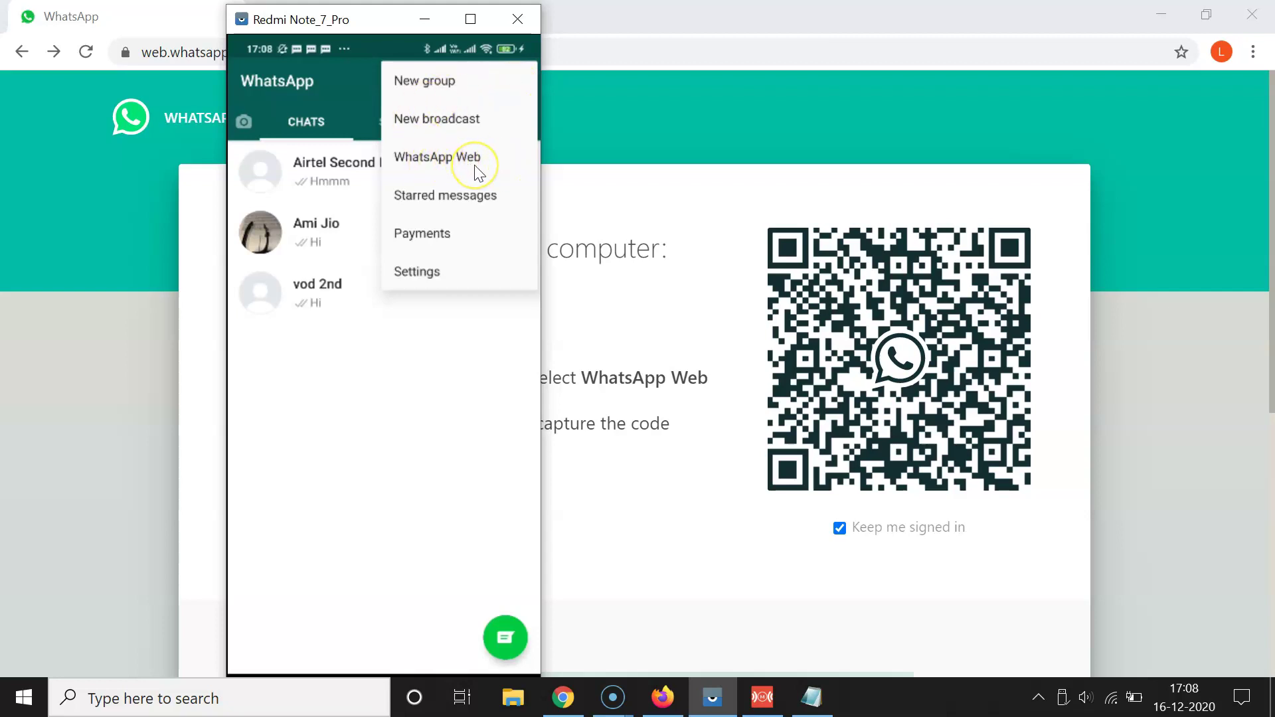
left_click(477, 171)
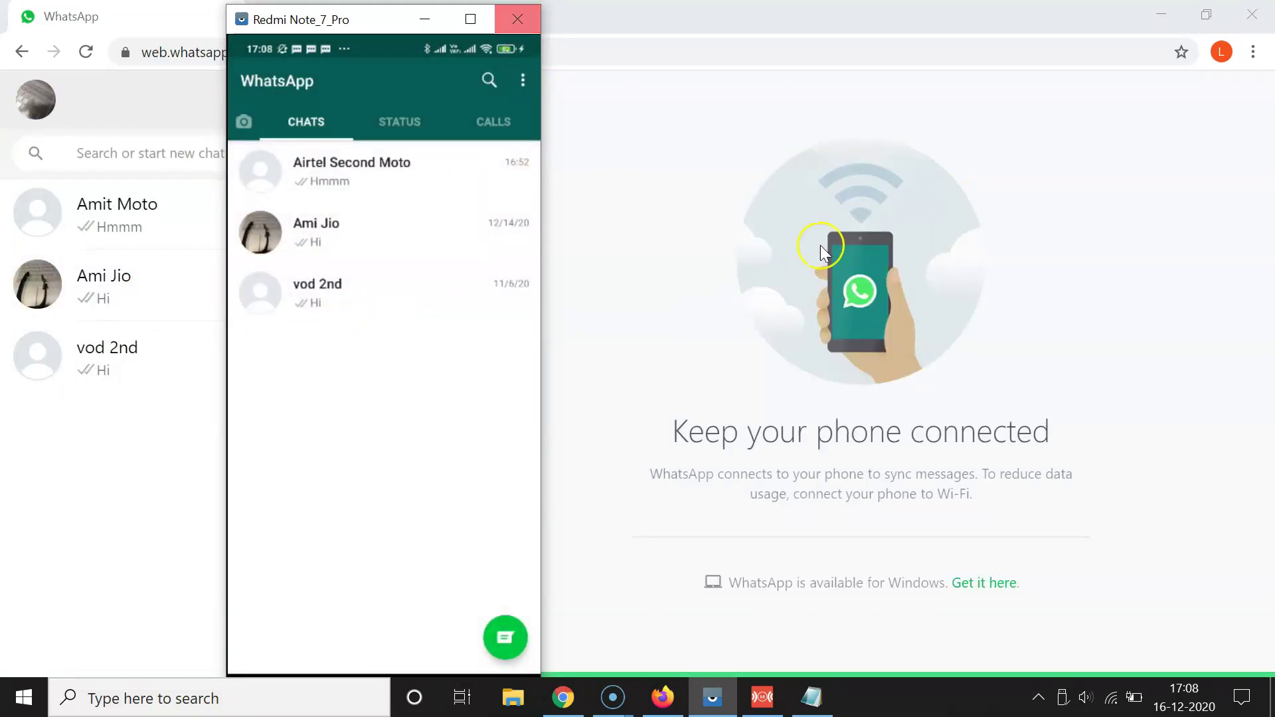
- Minimize the phone mirror and open the second account's three chats, ending on vod 2nd
left_click(425, 19)
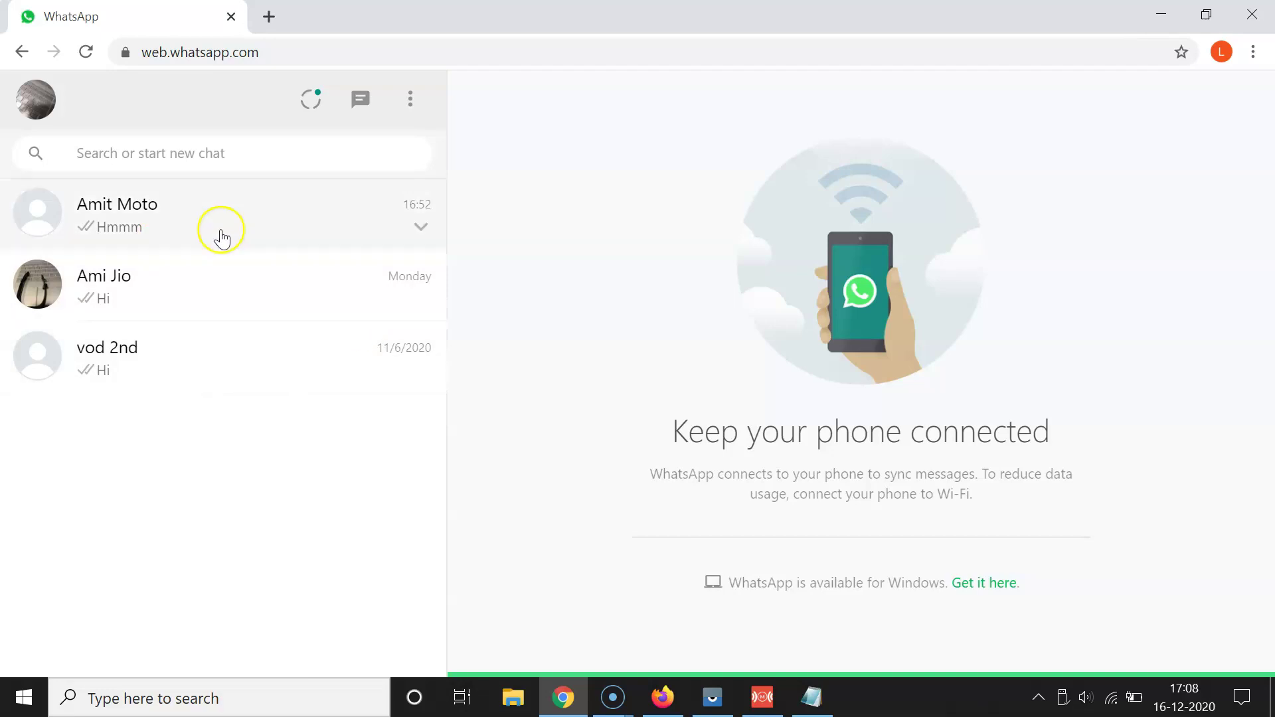
left_click(271, 311)
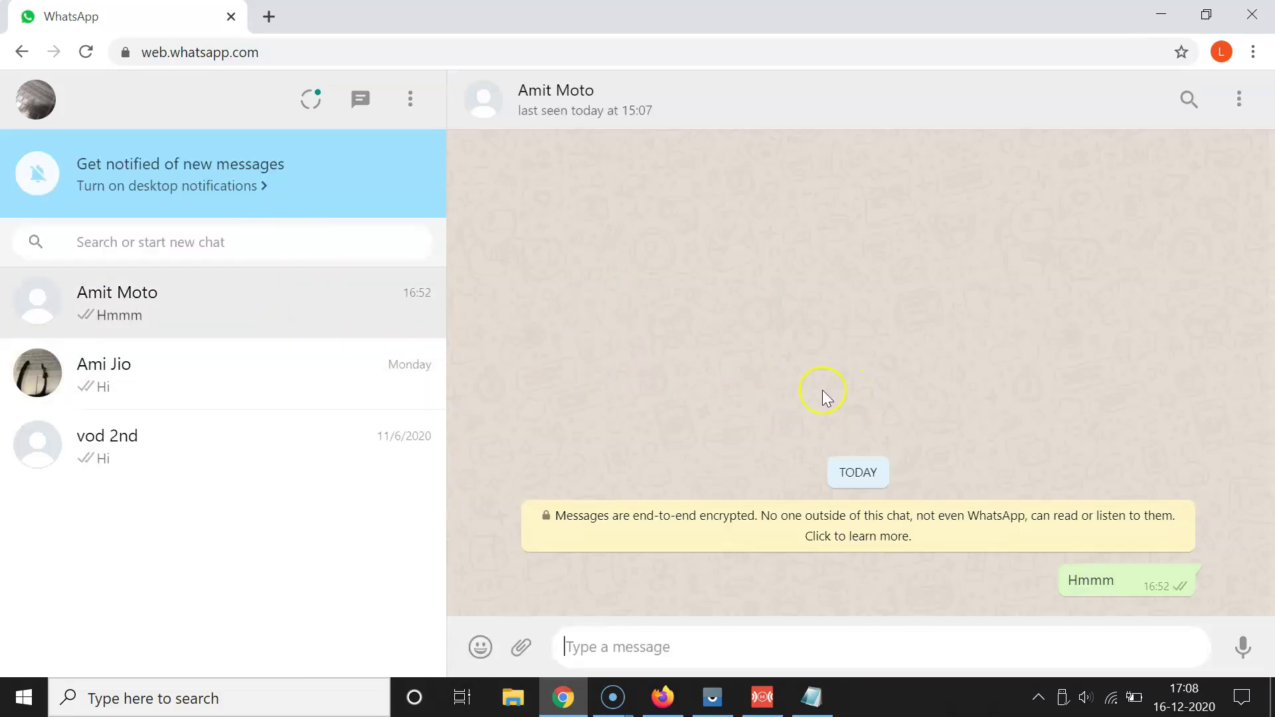
left_click(280, 376)
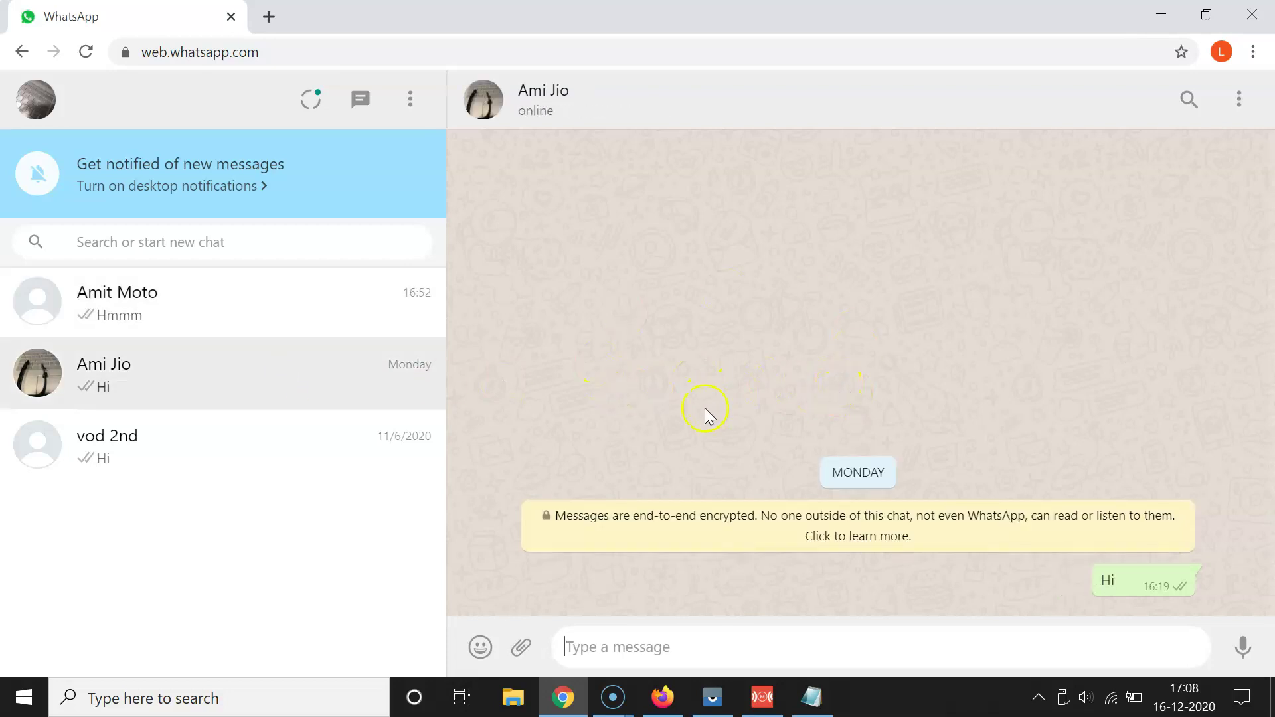
left_click(222, 453)
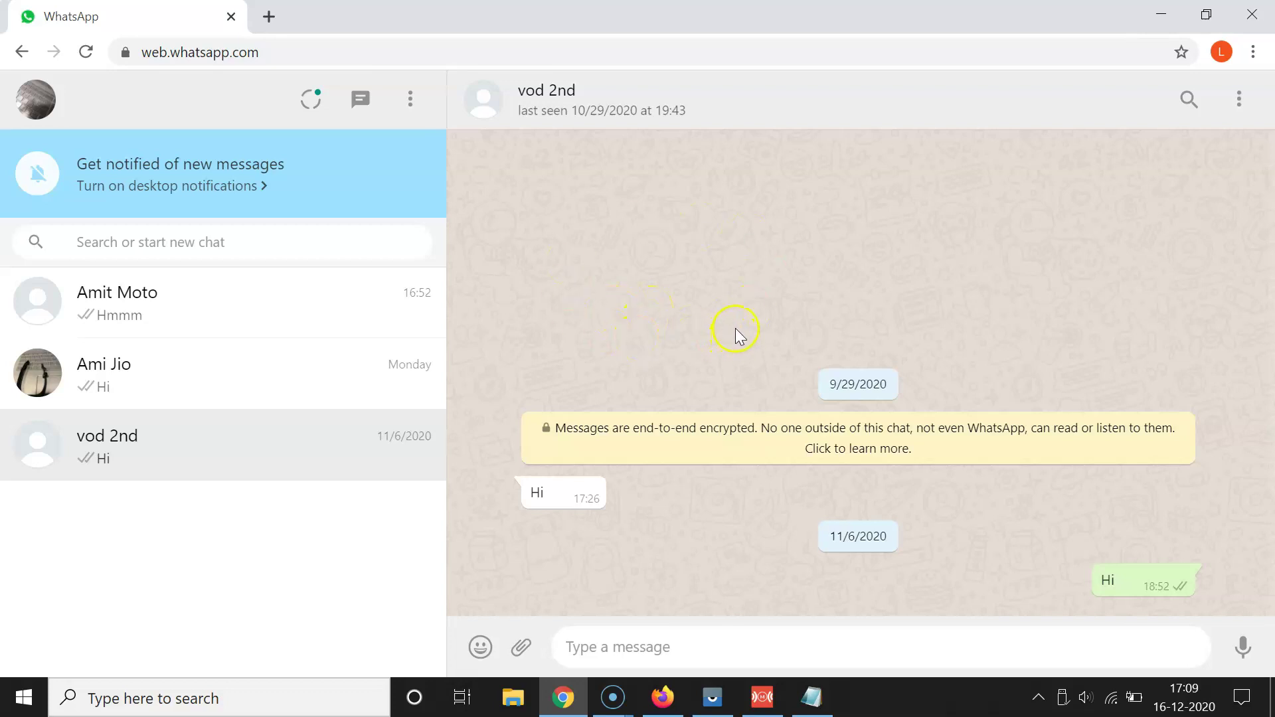
- Go to Settings from the account menu and open Chat Wallpaper for the second account
left_click(413, 106)
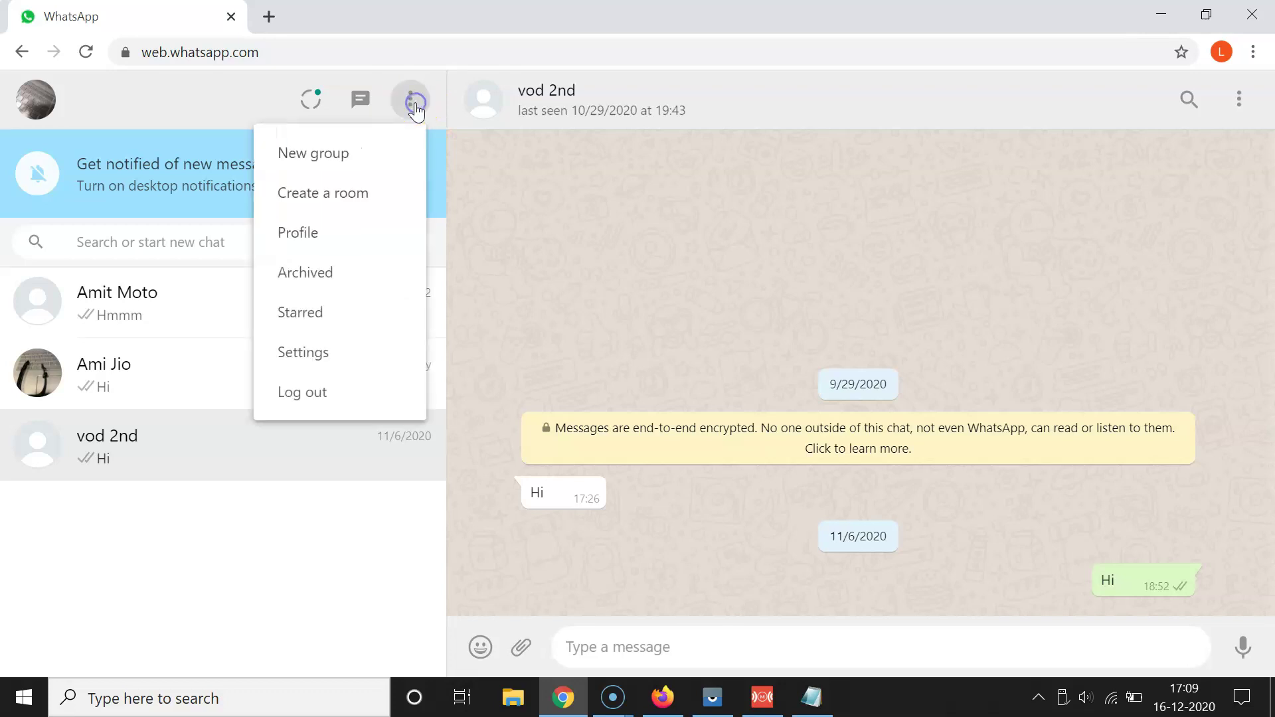
left_click(327, 358)
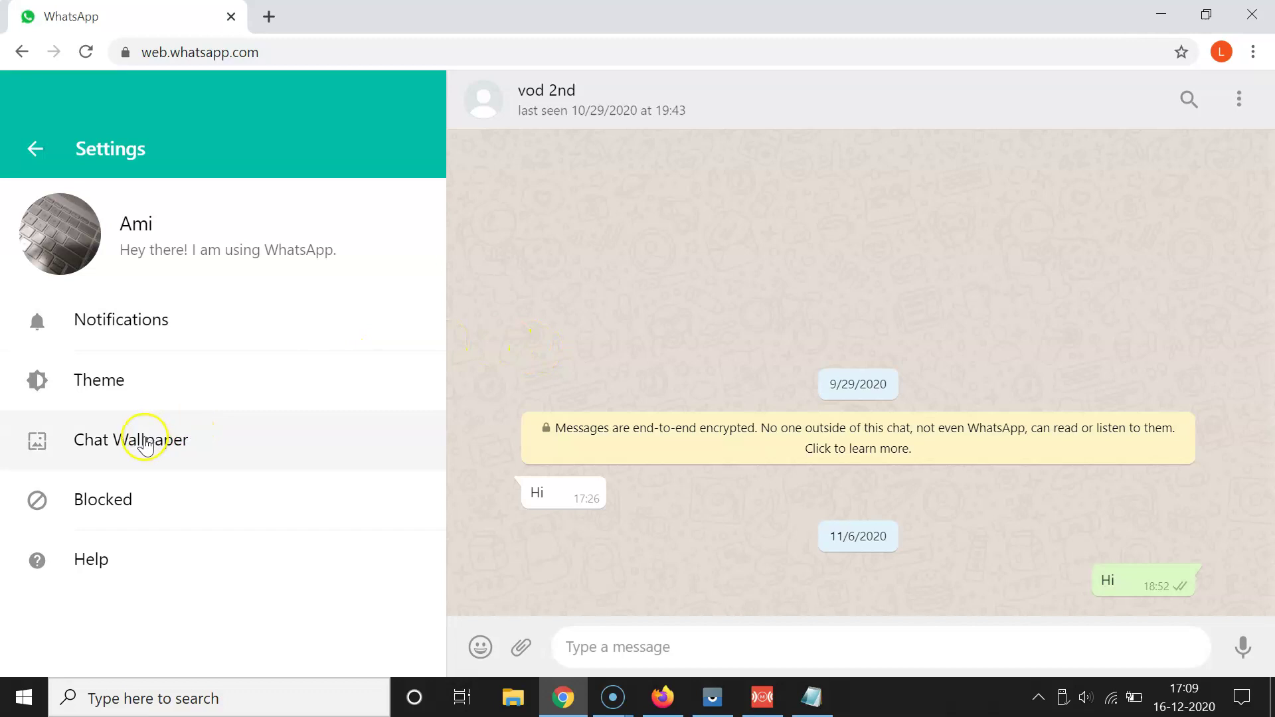
left_click(146, 444)
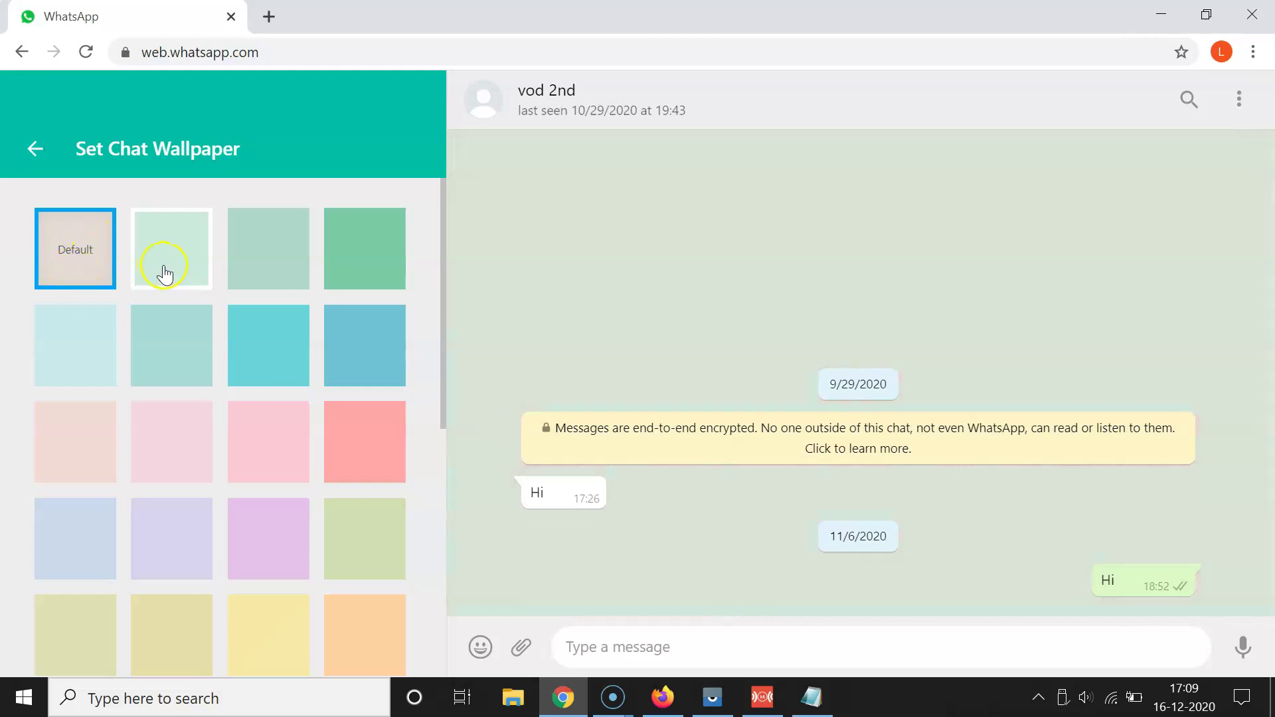
- Apply the lilac tile as the second account's chat wallpaper and return to Settings
scroll(285, 329, "down", 6)
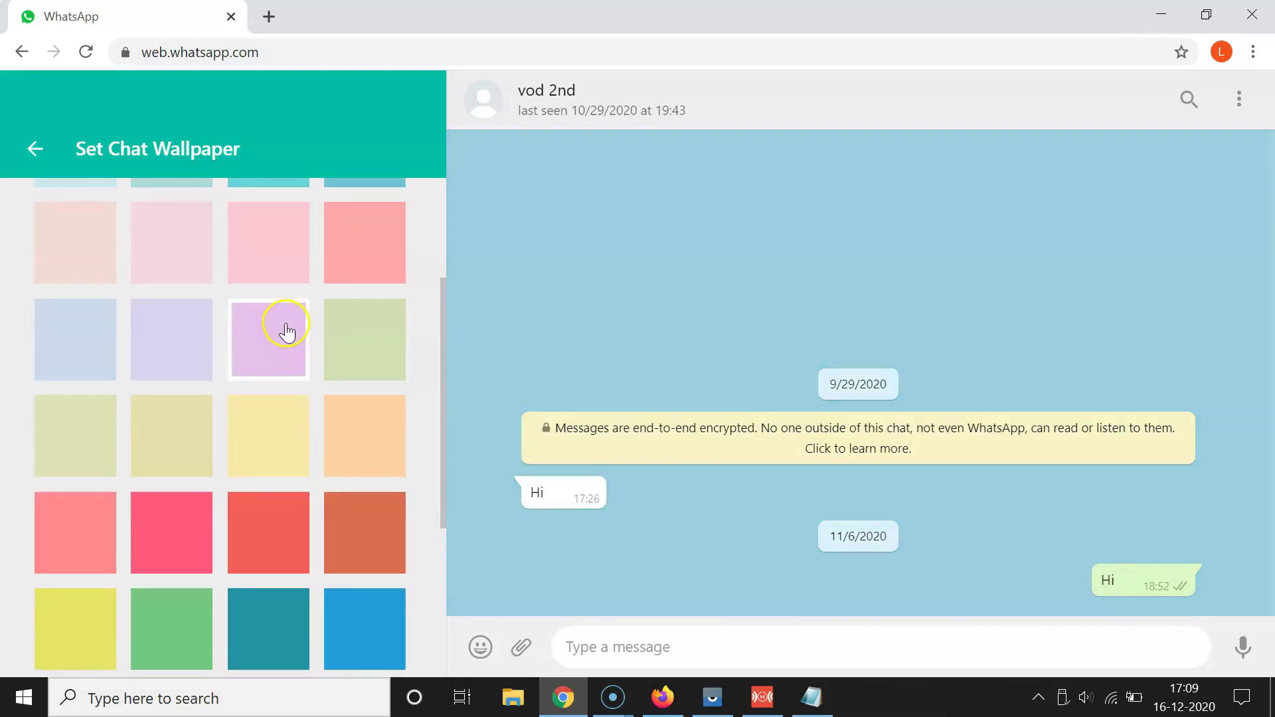
scroll(260, 425, "down", 1)
scroll(253, 438, "up", 6)
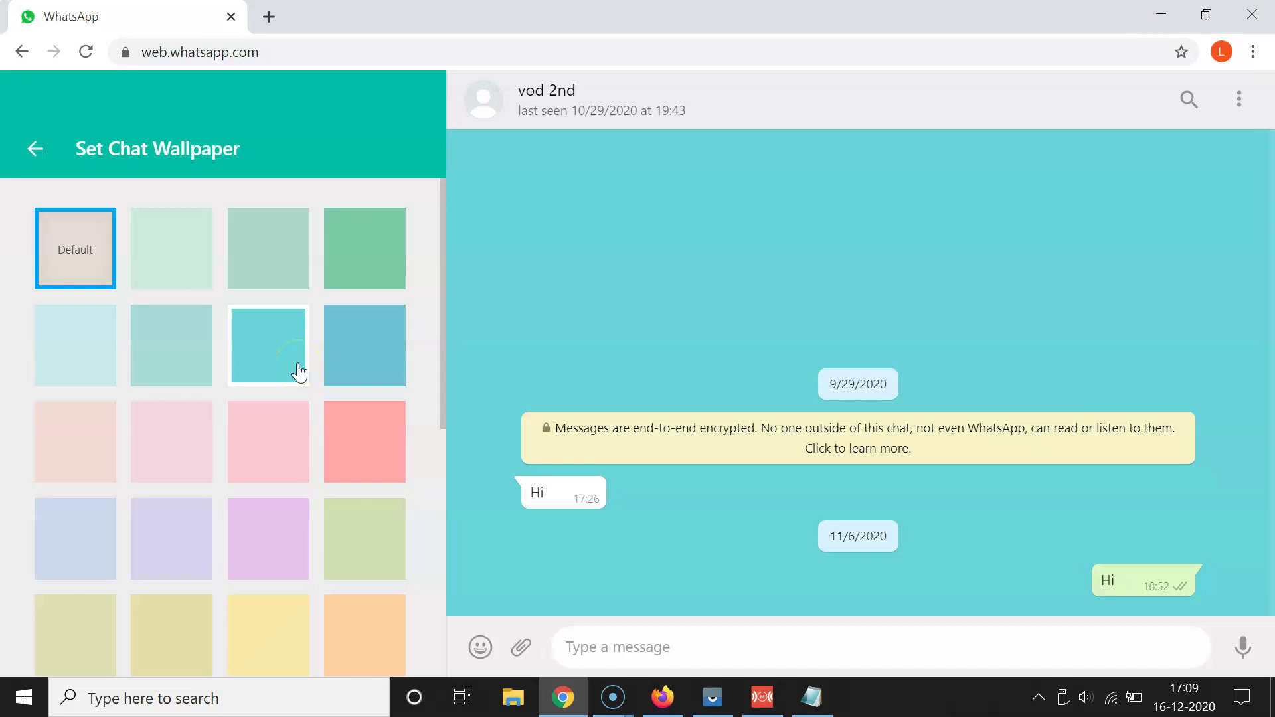
scroll(301, 391, "down", 3)
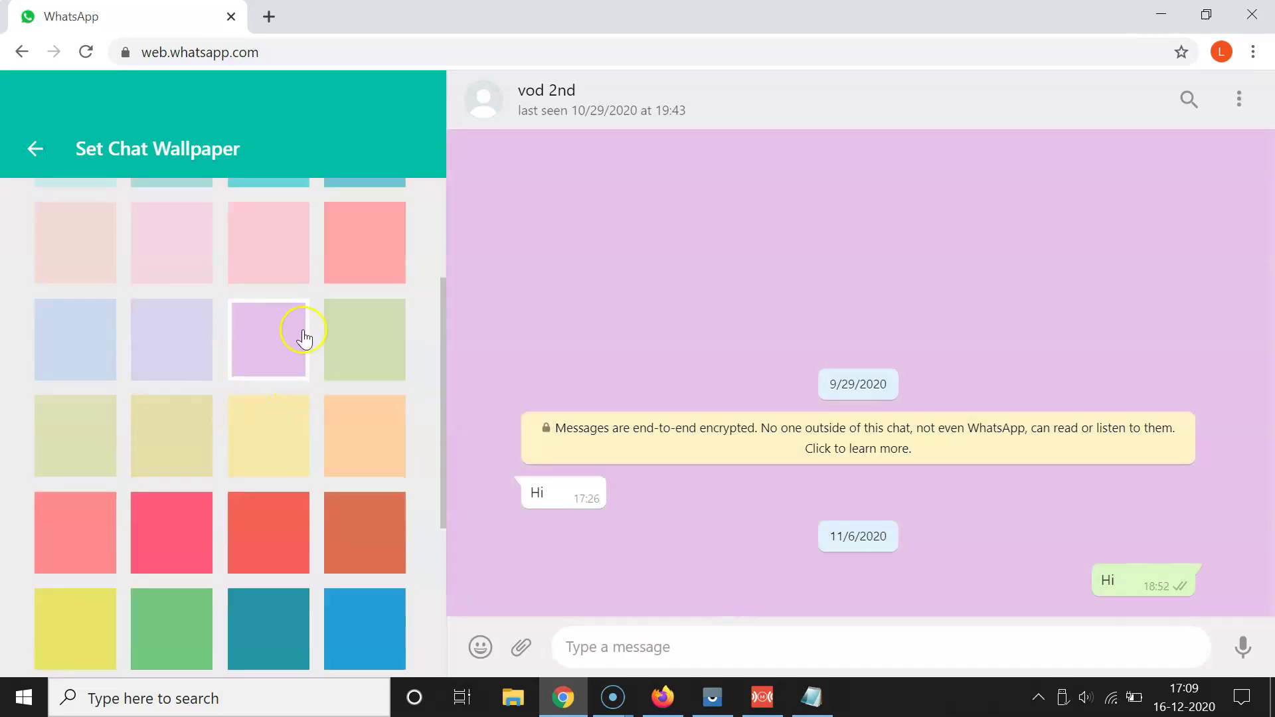
left_click(260, 350)
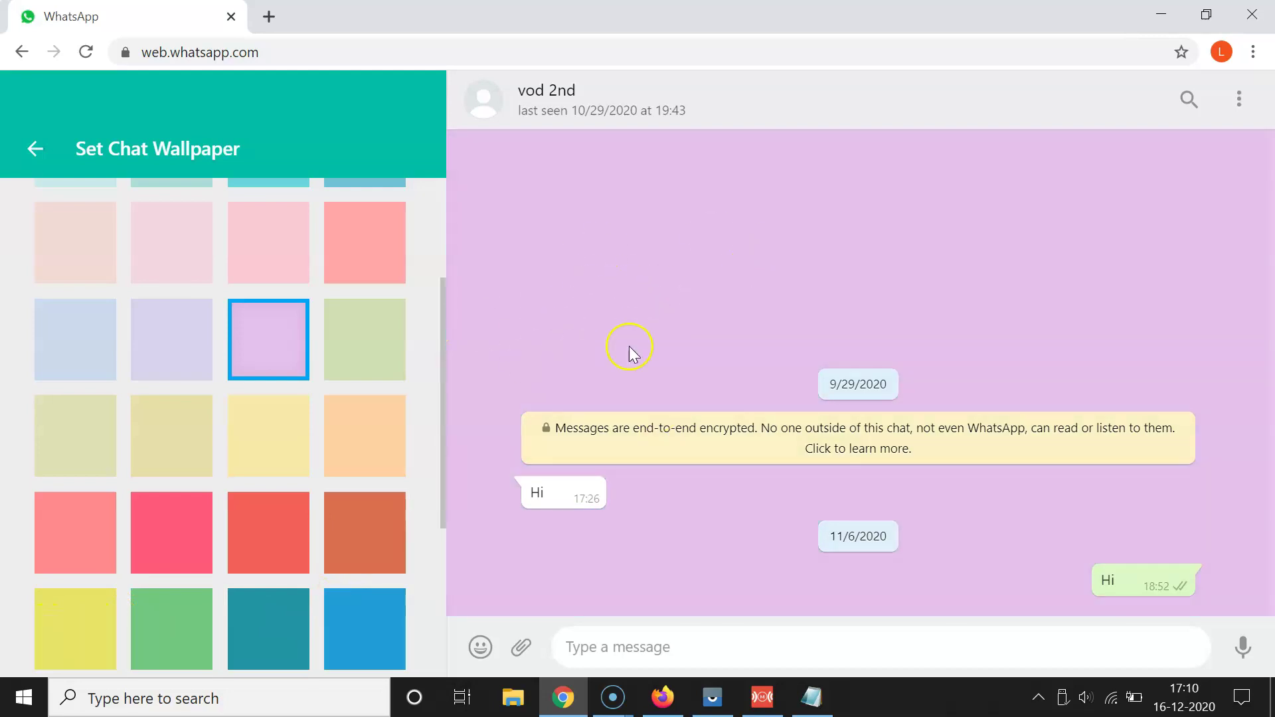
left_click(38, 149)
- Back at the chat list, check that three contacts' chats each show the lilac wallpaper
left_click(33, 149)
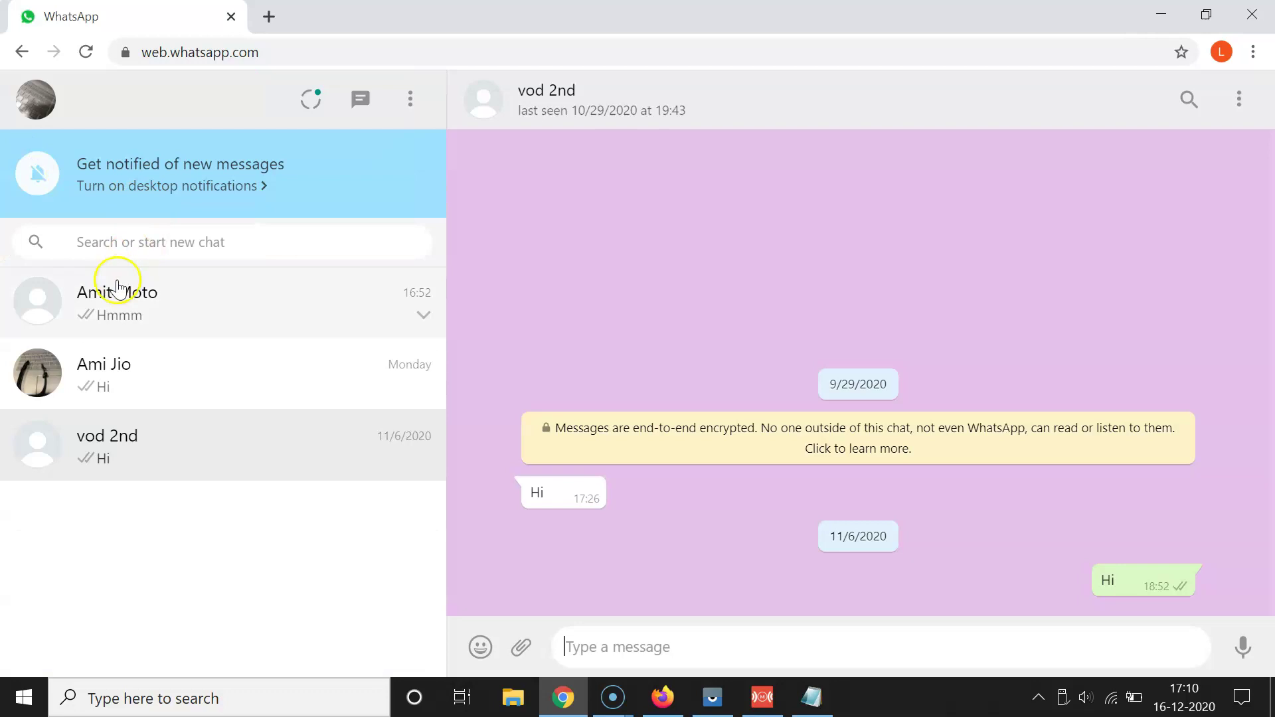
left_click(271, 311)
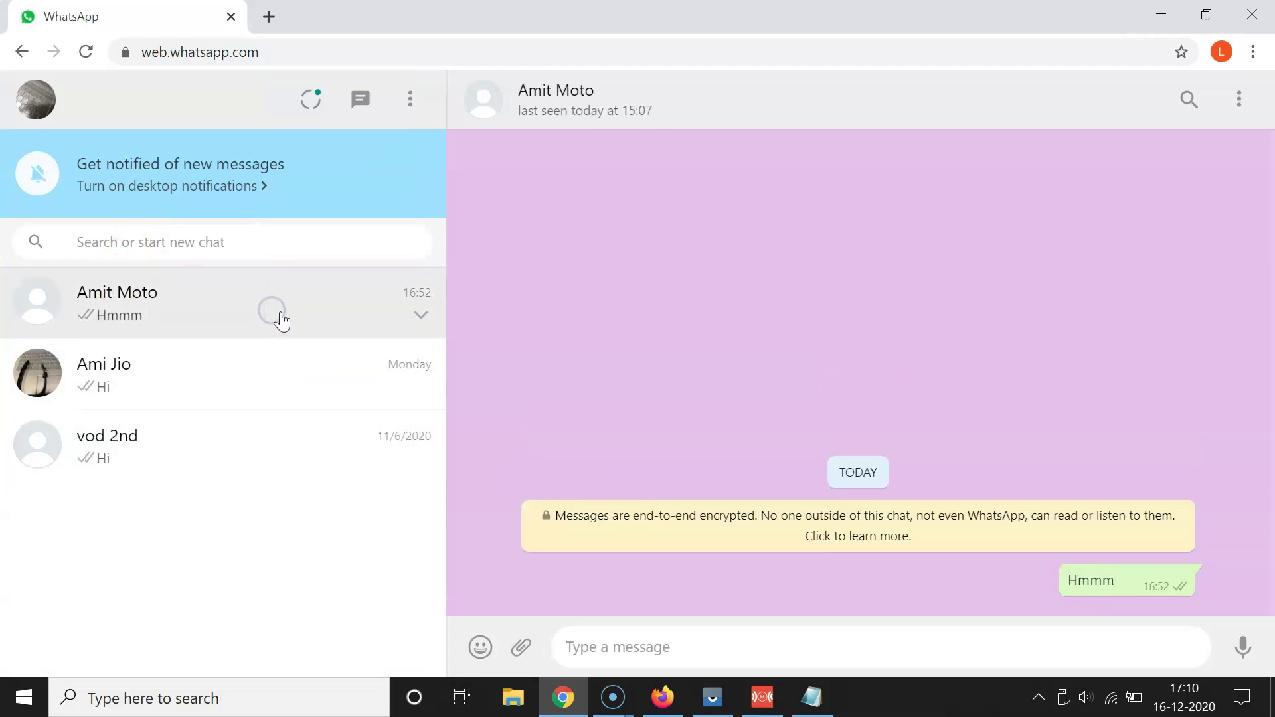
left_click(243, 377)
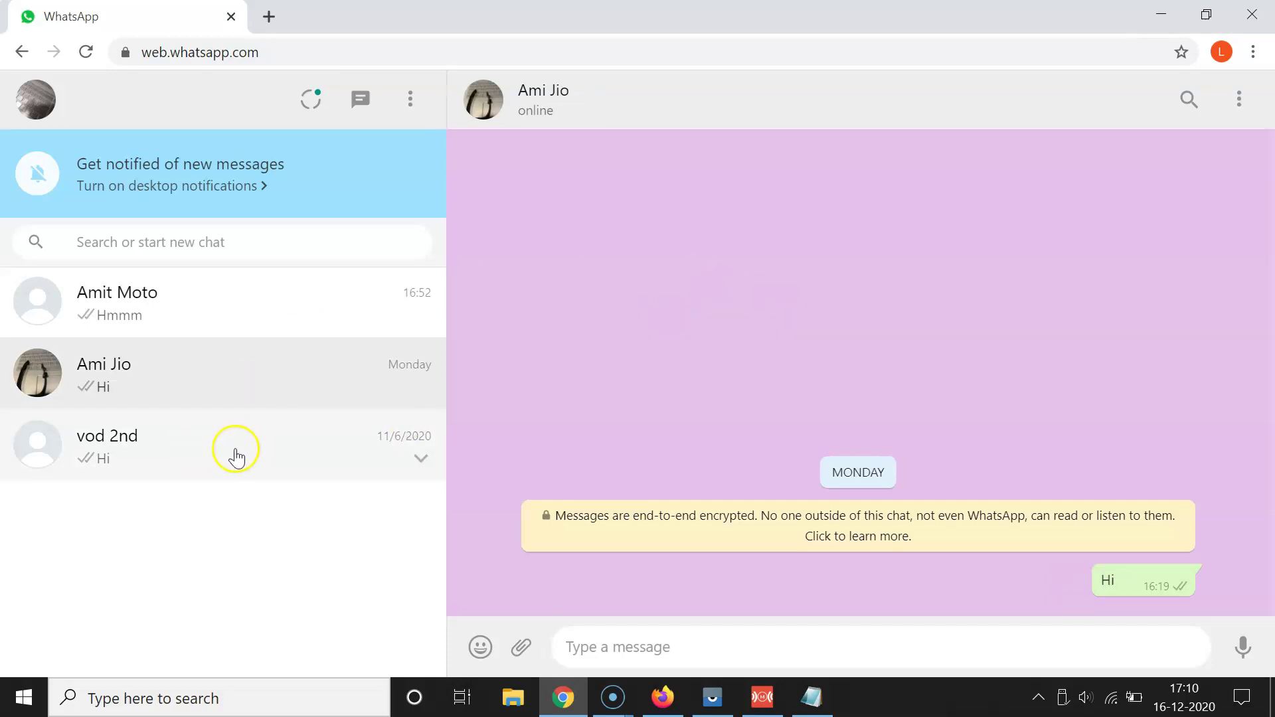
left_click(200, 458)
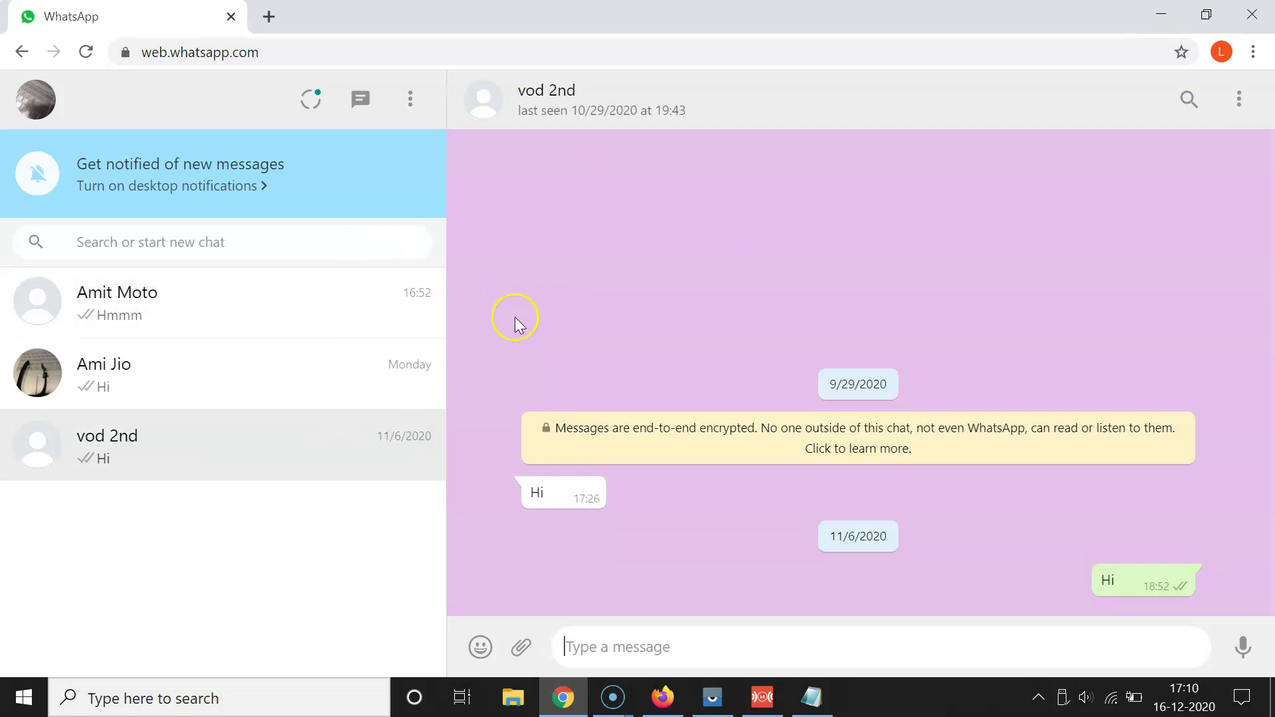
- Bring the 'How to Change Wallpaper for All Chats on Whatsapp Web?' Notepad note forward, URL deselected
left_click(811, 698)
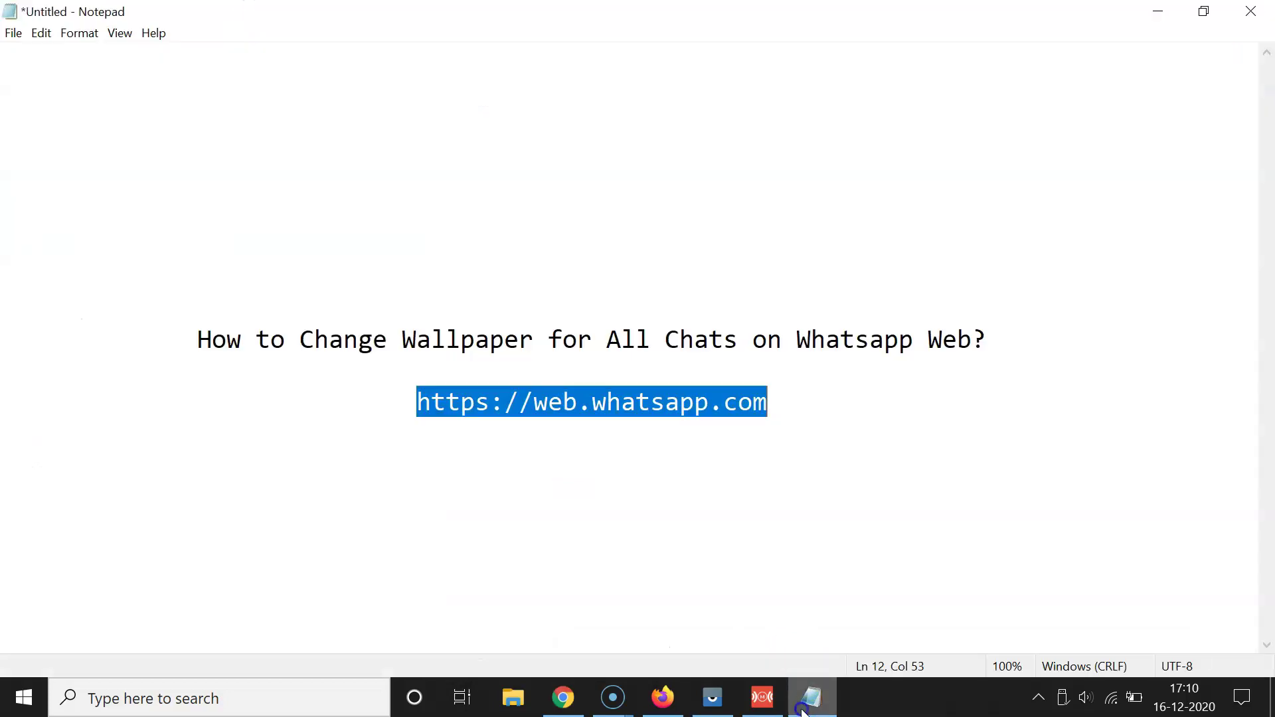
left_click(340, 358)
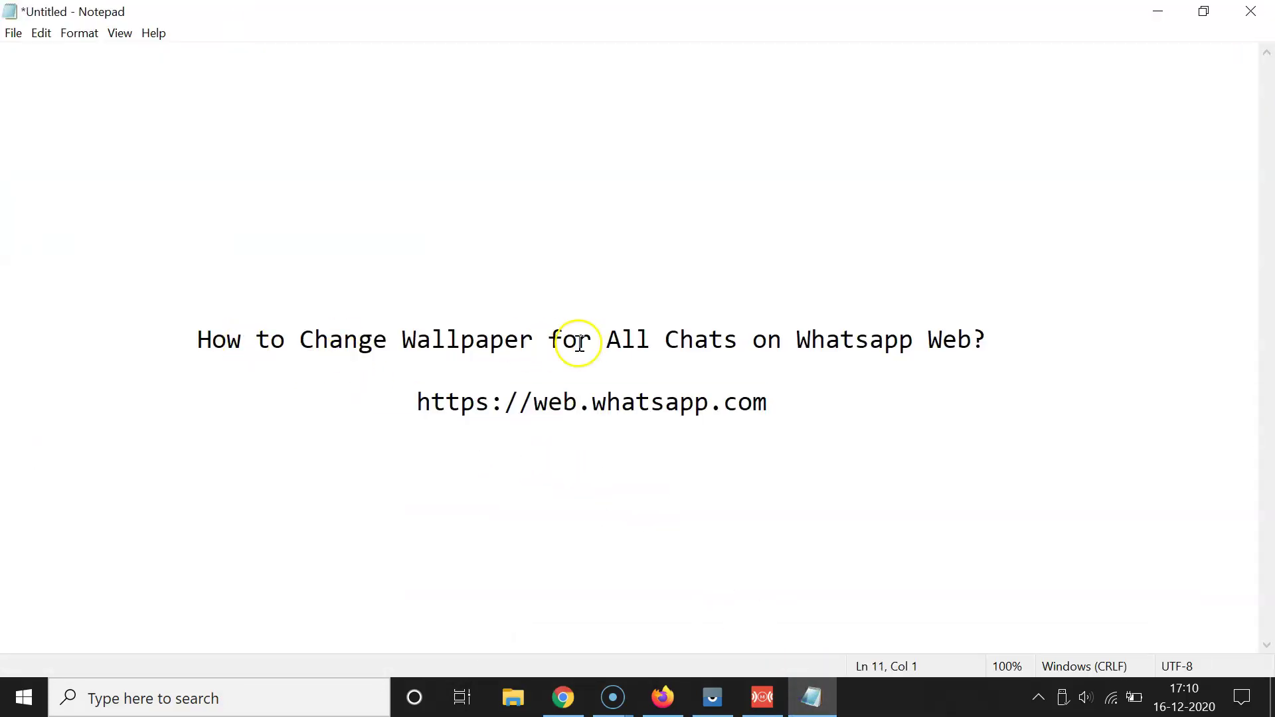